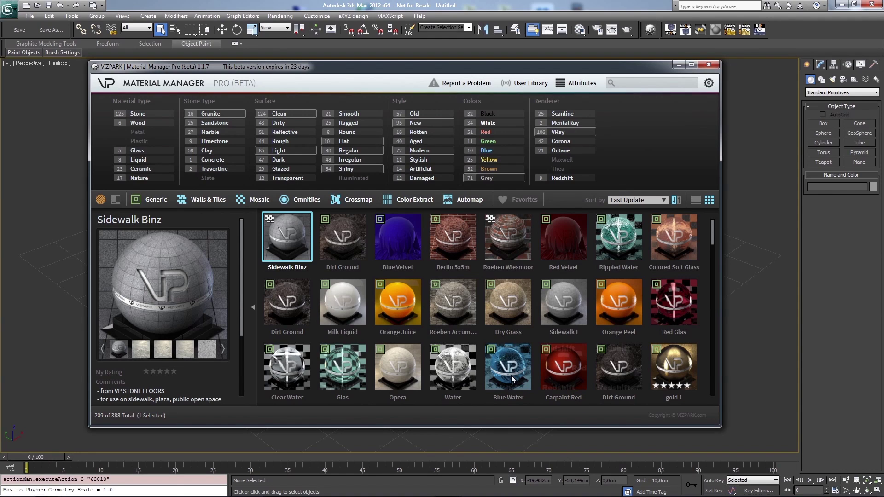
Rename the V-Ray material Material #1 to 'test' in the Material Editor
mouse_move(509, 369)
left_click_drag(186, 93, 189, 95)
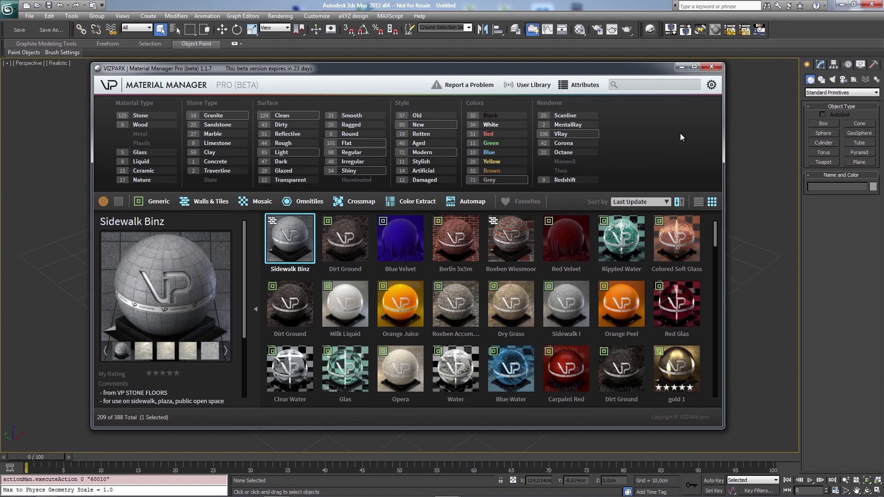
left_click(711, 68)
left_click(580, 29)
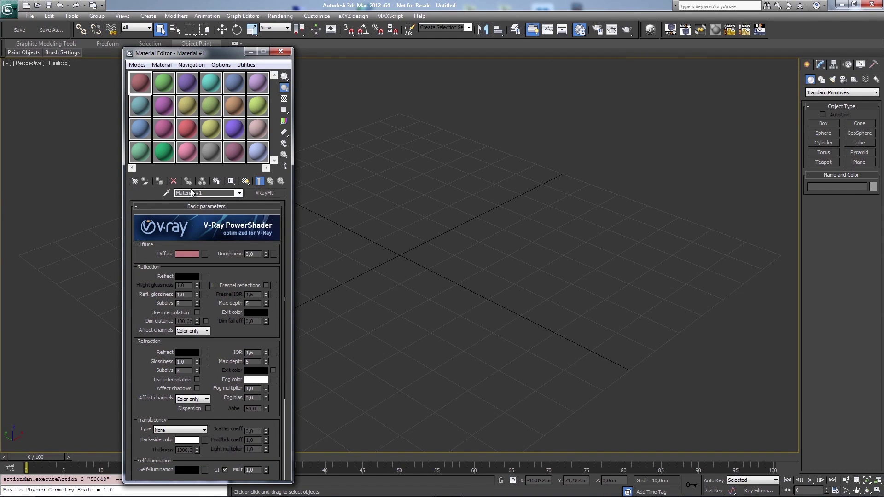
left_click_drag(207, 193, 125, 208)
type("test")
key("Return")
Save the test material to the library, declining to create a thumbnail
left_click(649, 29)
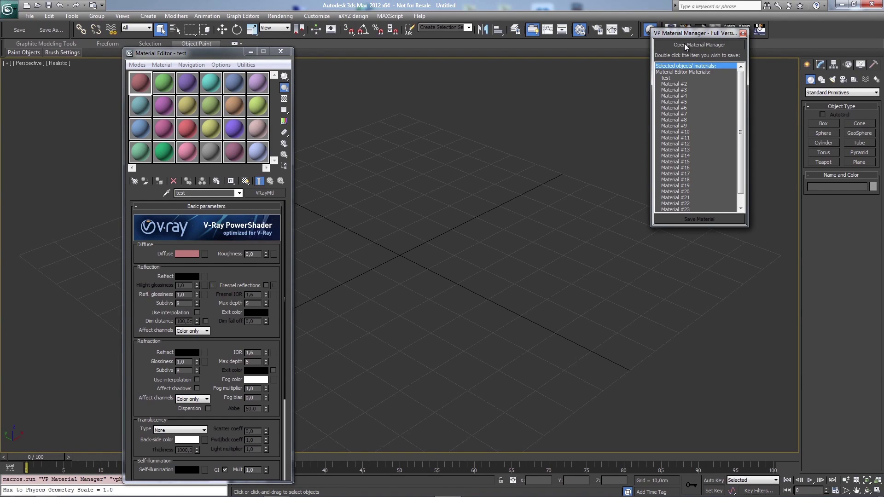
left_click(680, 78)
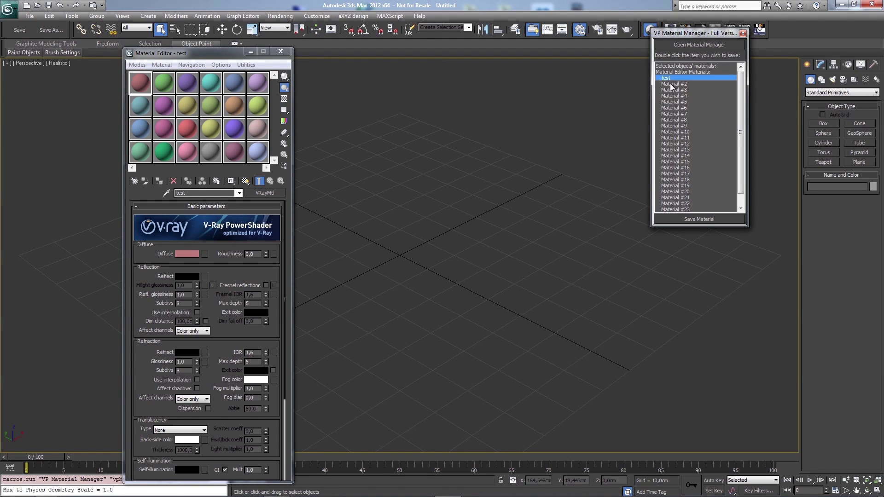
left_click(698, 220)
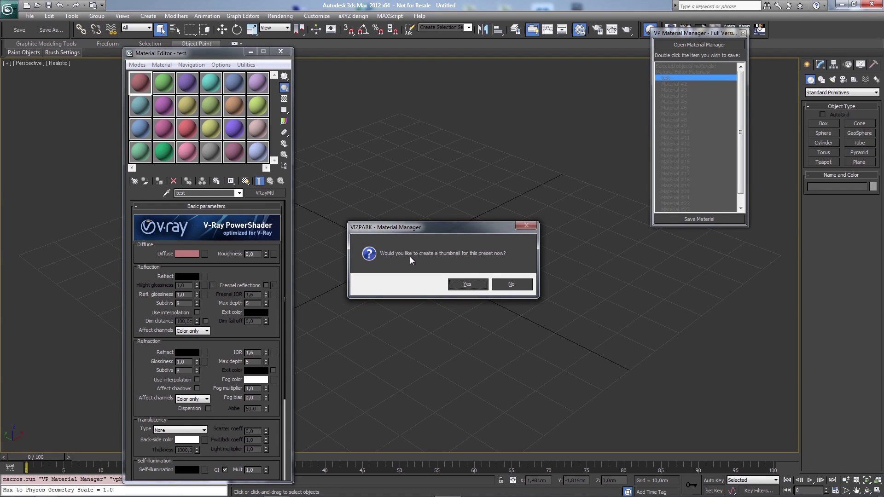
left_click(510, 284)
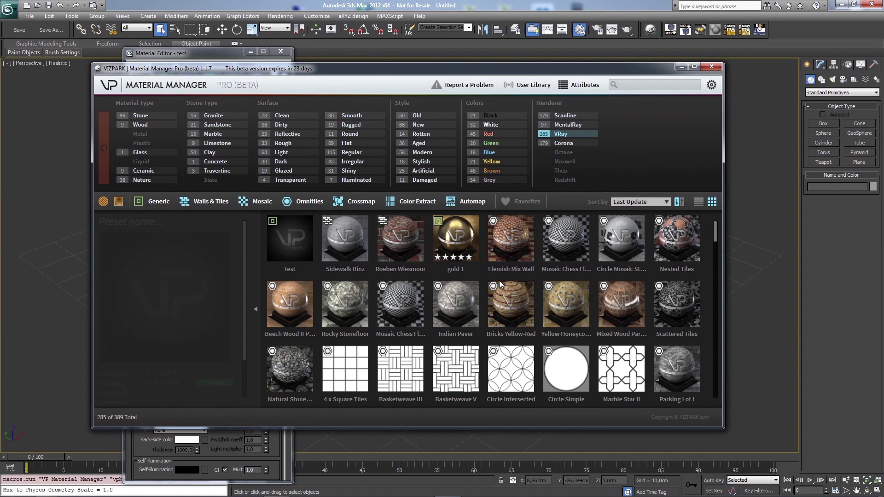
Choose Replace Thumbnail on the test preset
left_click(294, 240)
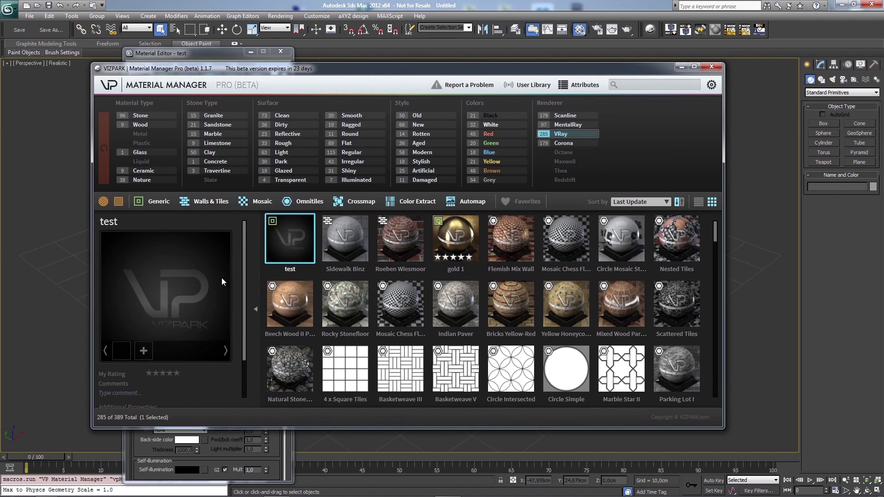
right_click(286, 234)
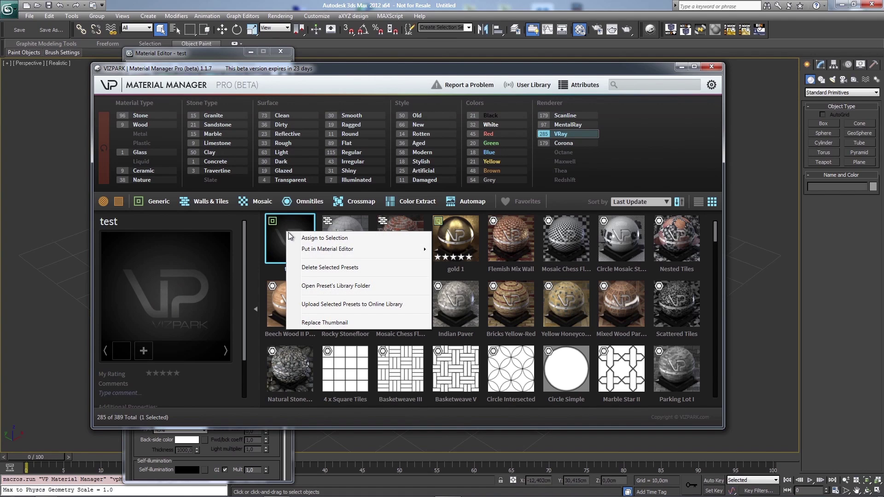
left_click(328, 322)
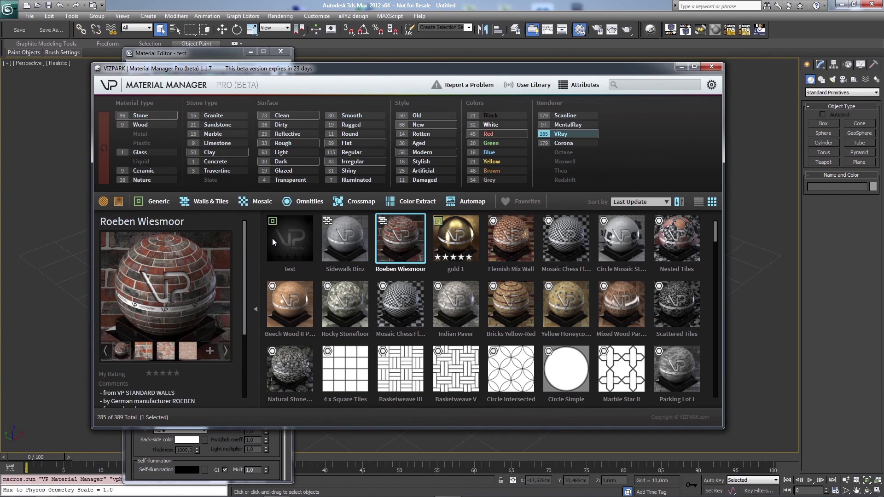
left_click(399, 237)
right_click(401, 237)
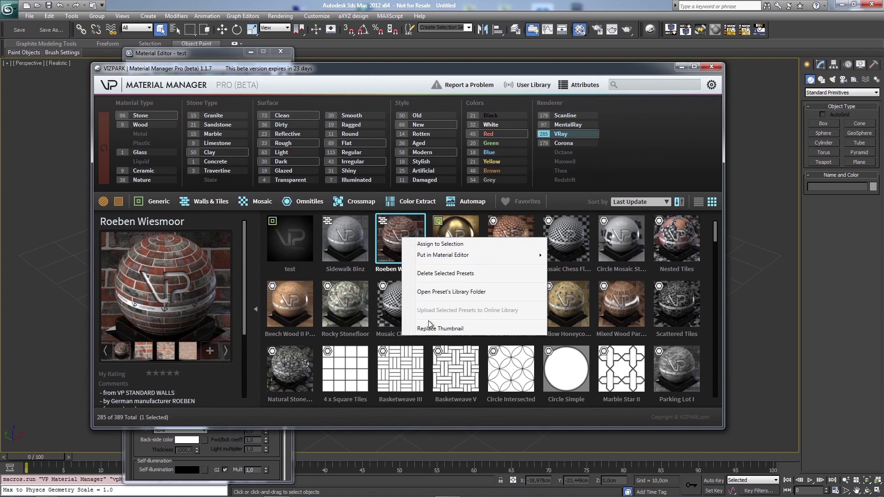
left_click(289, 235)
right_click(289, 236)
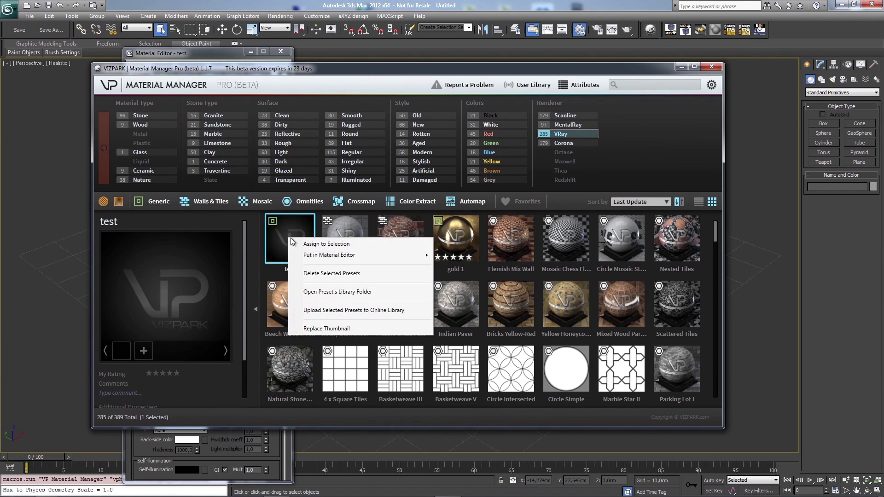
left_click(317, 329)
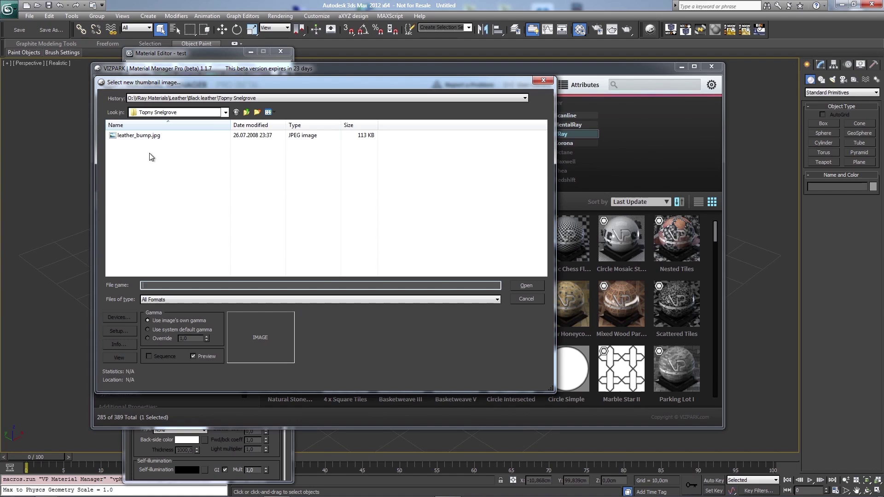
Pick Capture.PNG from the Mikrokopter folder as the new thumbnail image
left_click(214, 115)
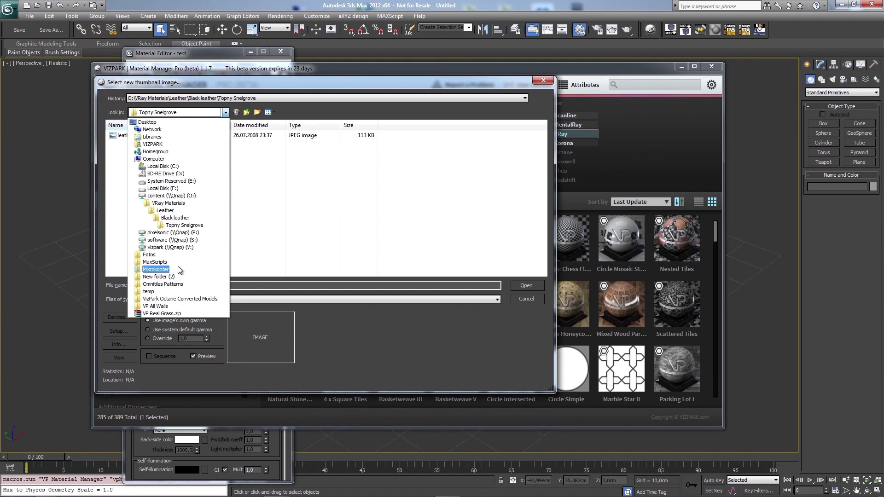
left_click(178, 270)
left_click(148, 162)
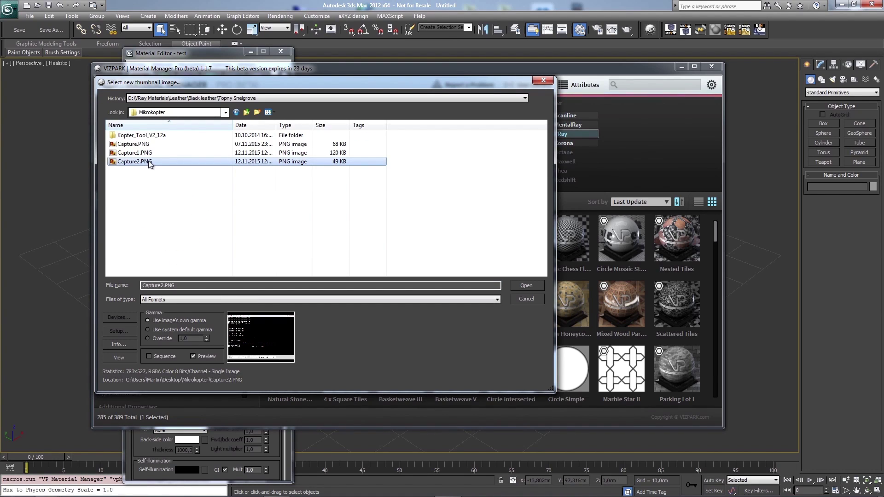
left_click(186, 143)
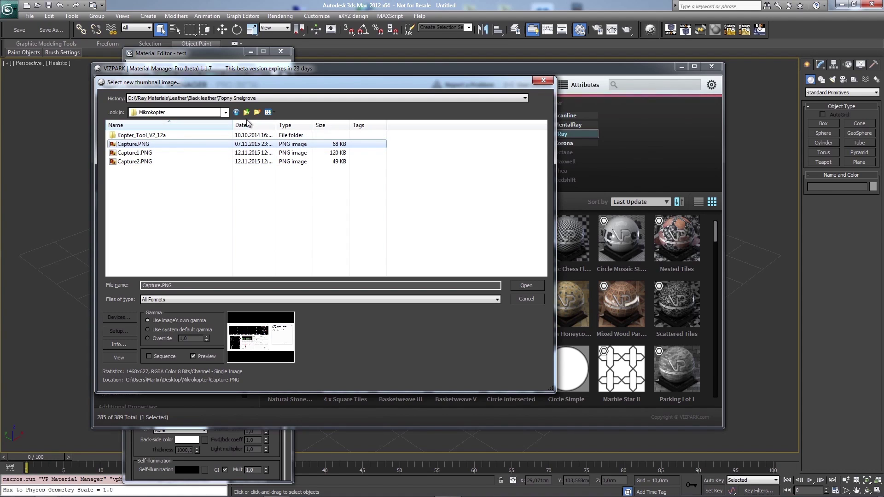
left_click(515, 286)
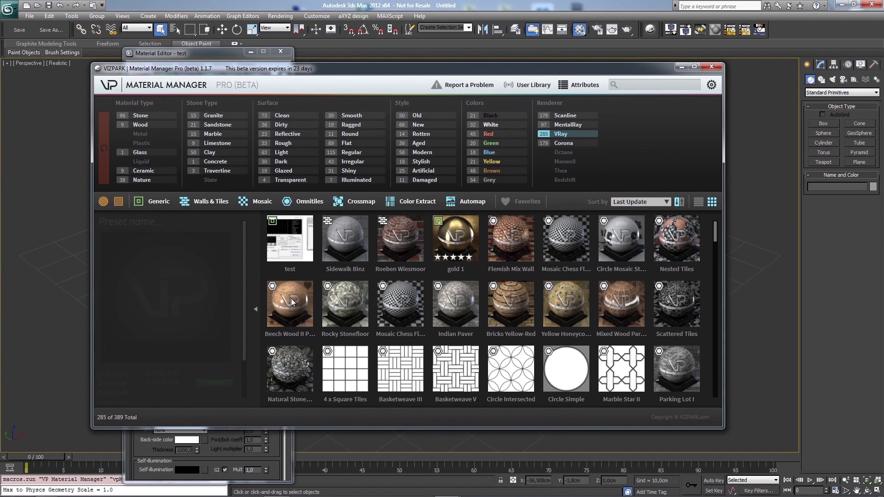
left_click(290, 243)
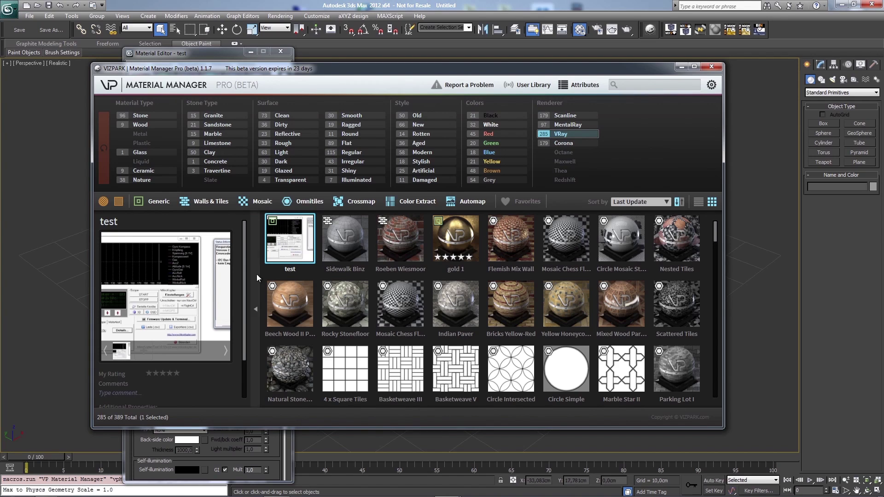
mouse_move(285, 237)
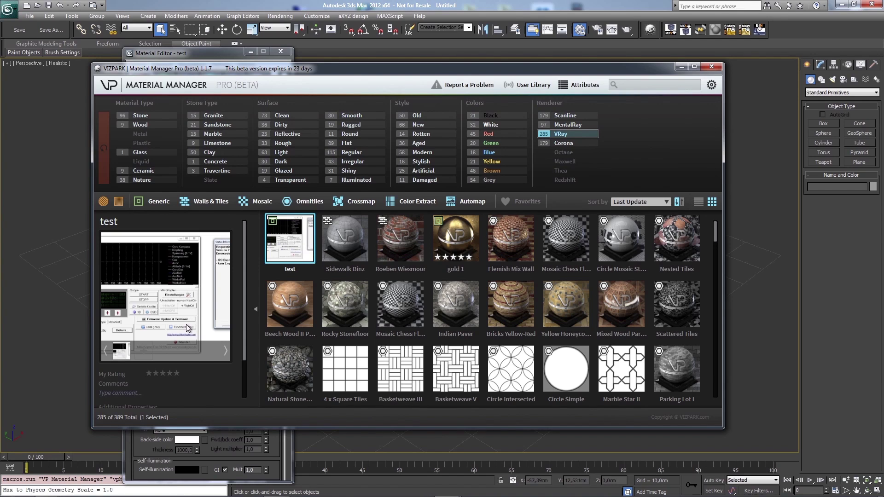
mouse_move(292, 255)
left_click_drag(285, 69, 283, 70)
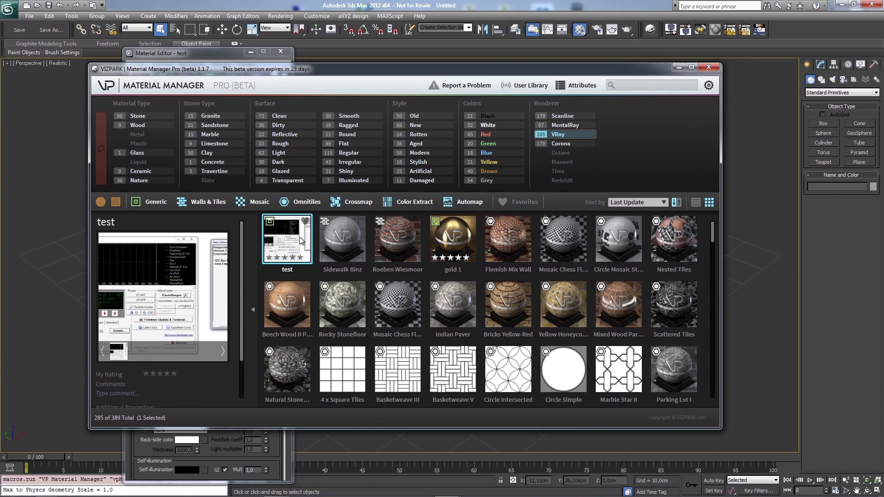
Select Sidewalk Binz and browse through its preview images
left_click(348, 231)
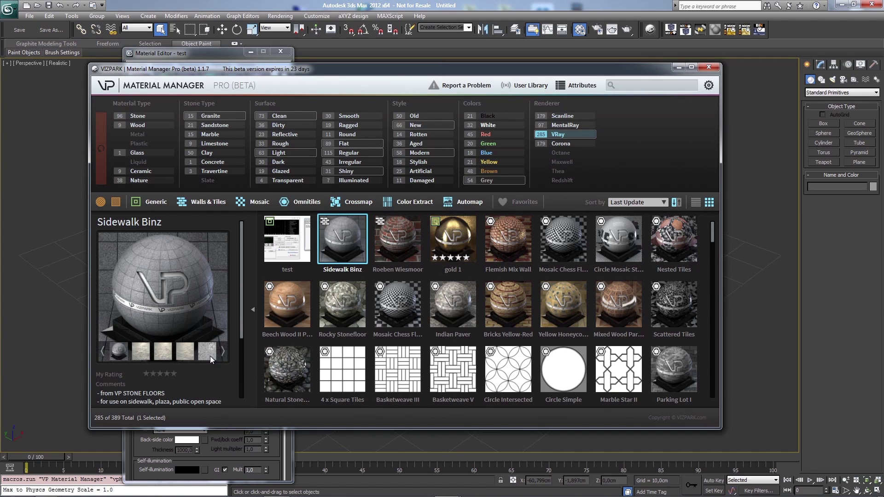
left_click(138, 354)
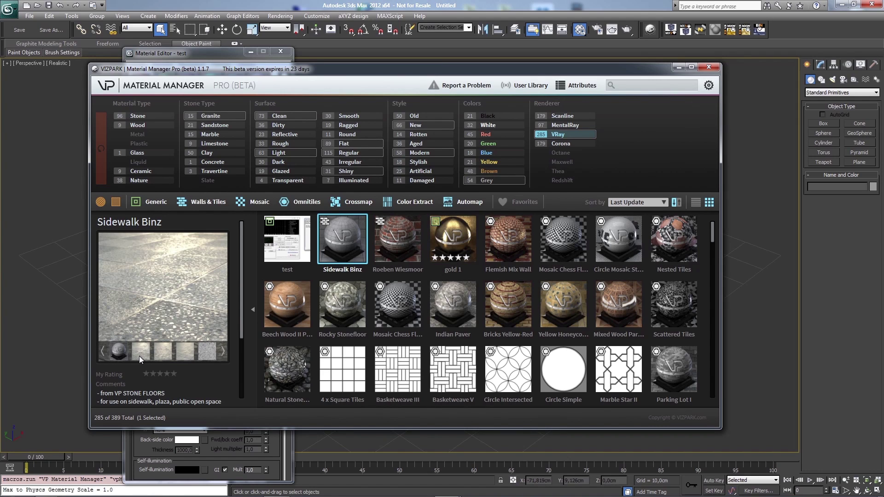
left_click(164, 355)
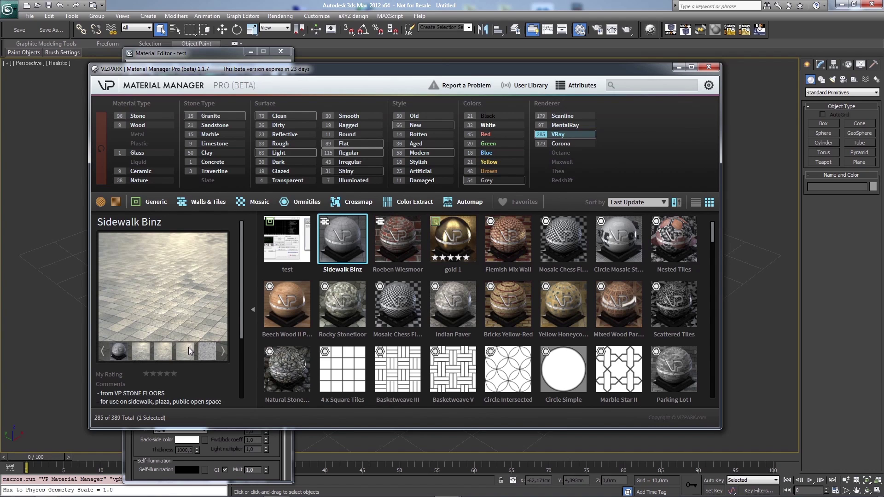
left_click(201, 352)
left_click(202, 352)
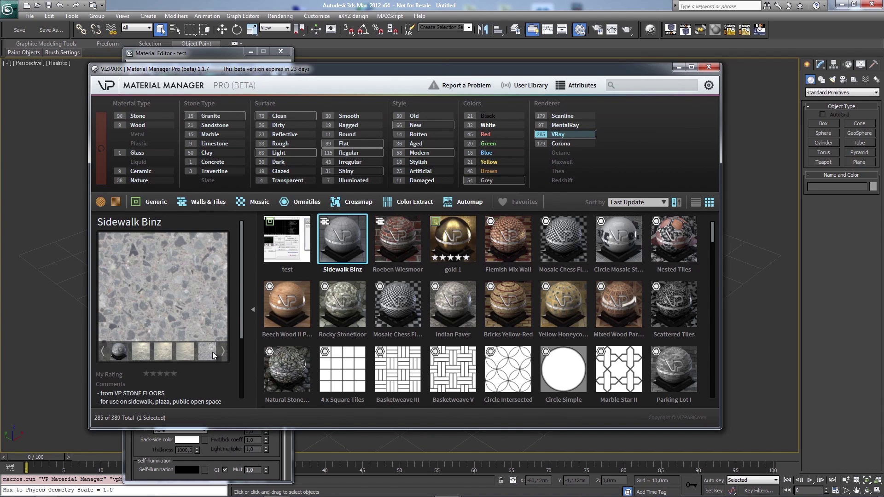
left_click(224, 351)
left_click(170, 355)
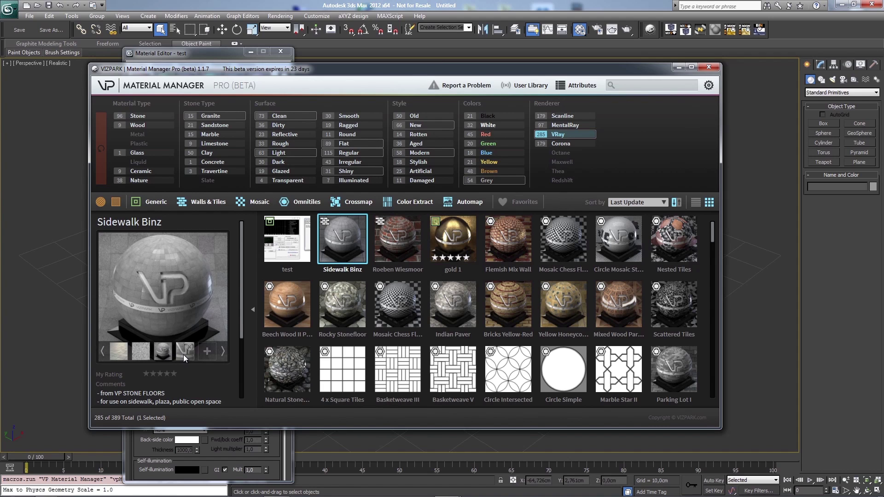
left_click(183, 354)
left_click(206, 352)
left_click(235, 161)
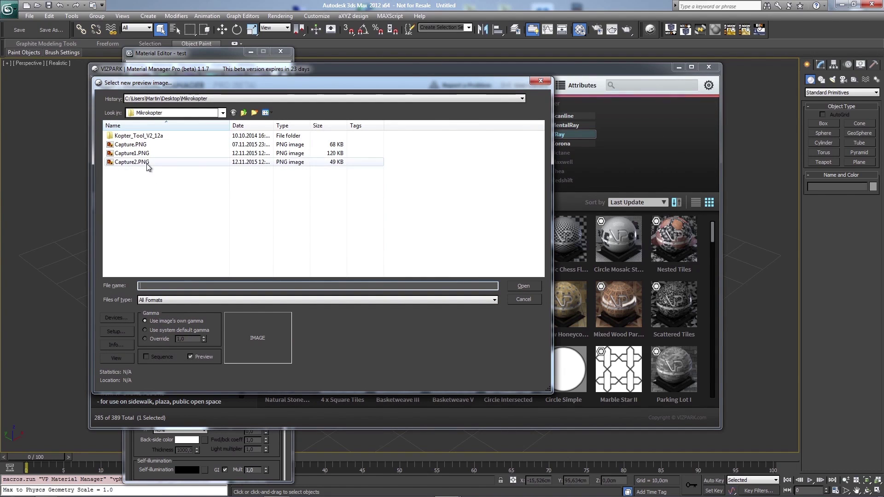
left_click(222, 99)
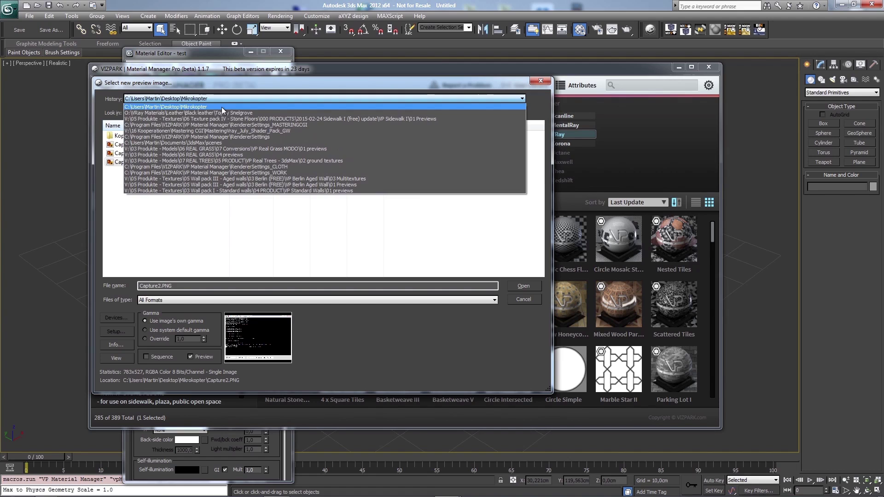
left_click(222, 111)
left_click(155, 136)
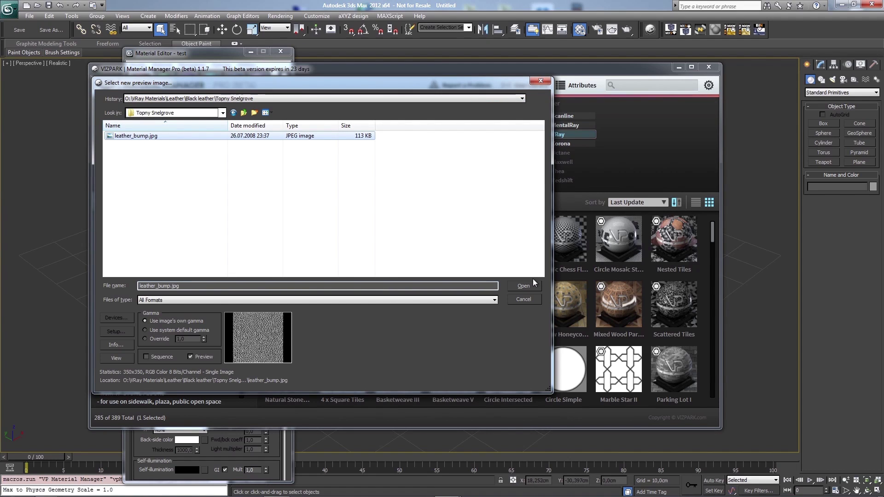
left_click(523, 286)
left_click(210, 356)
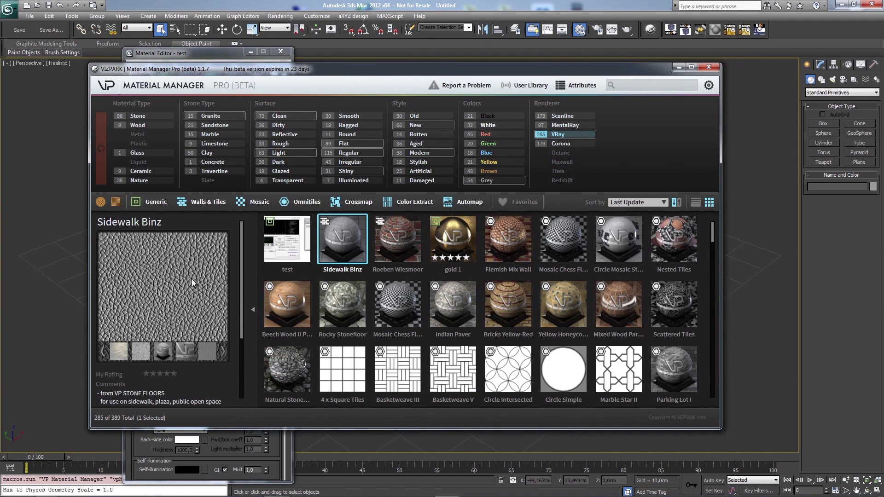
Delete the fourth Sidewalk Binz preview image
left_click(103, 352)
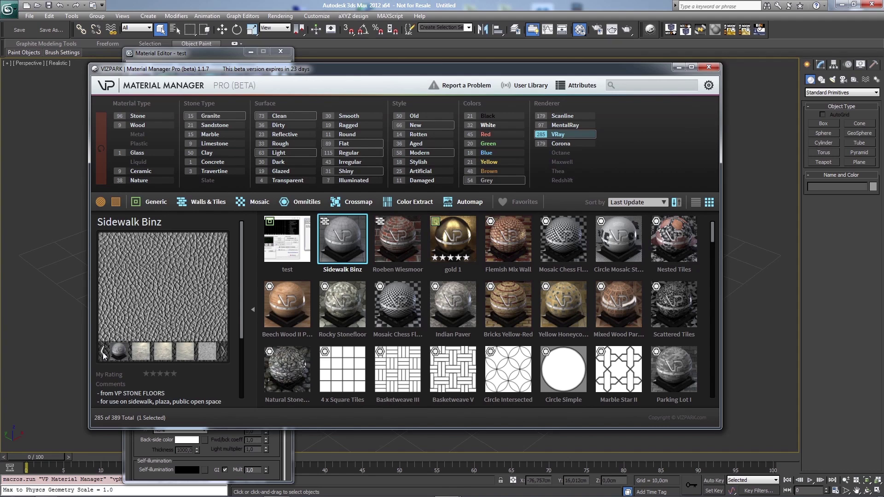
left_click(146, 355)
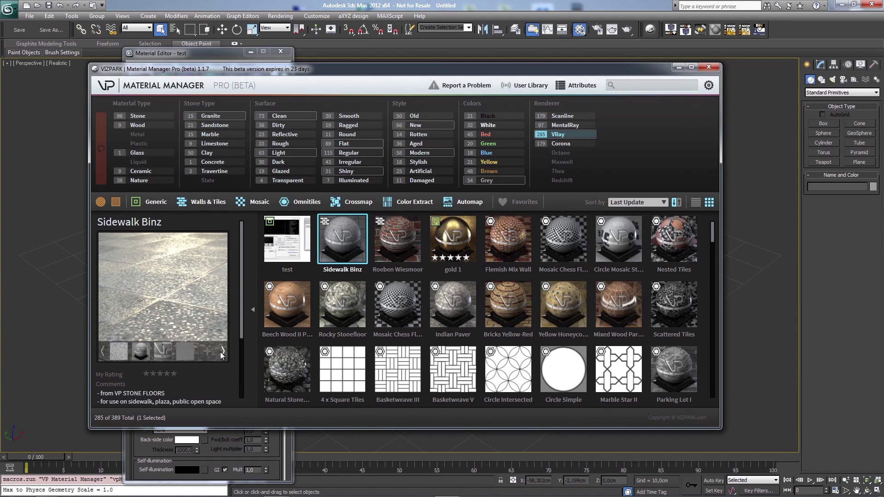
left_click(190, 347)
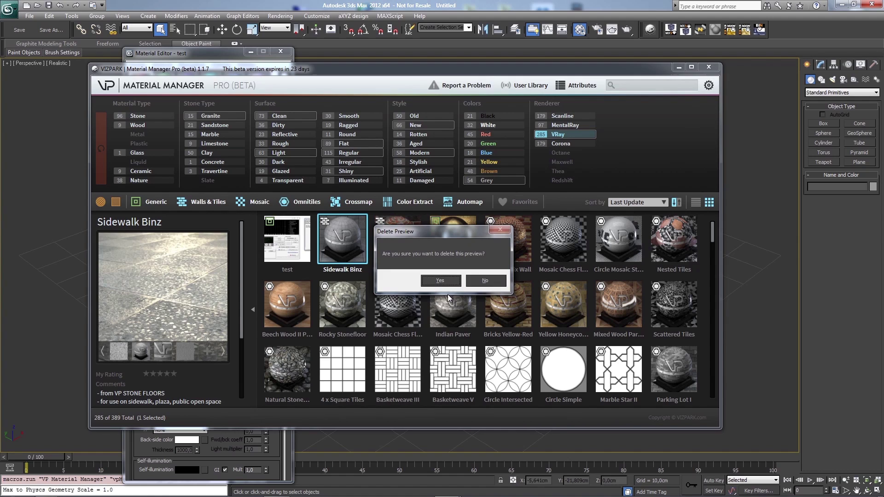
left_click(452, 281)
Filter to Walls & Tiles and delete the test preset from the library
left_click(405, 239)
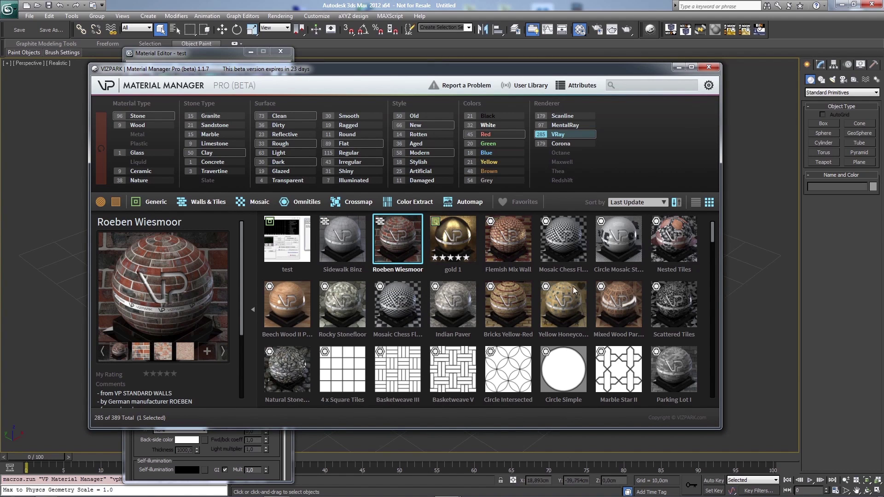
left_click(181, 202)
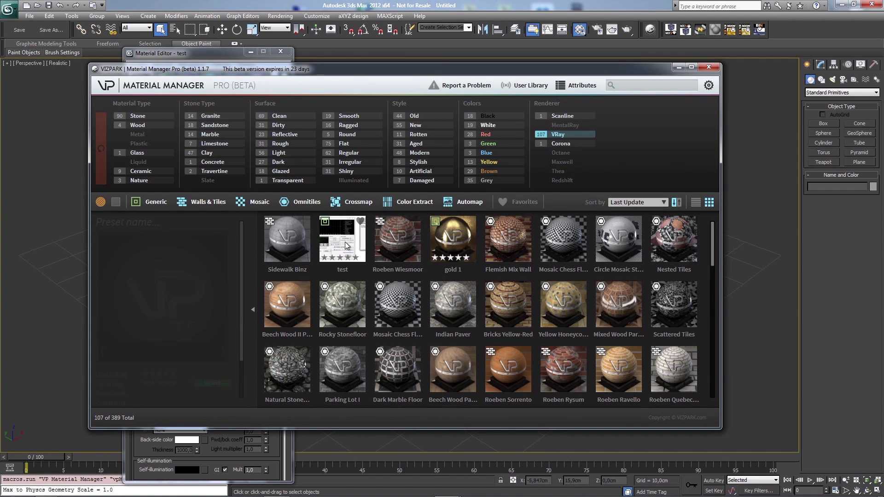
right_click(346, 239)
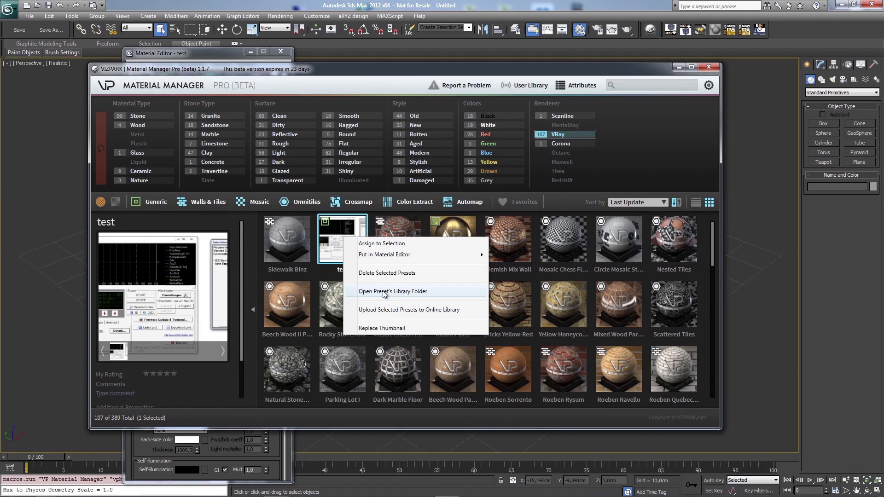
left_click(386, 274)
left_click(455, 286)
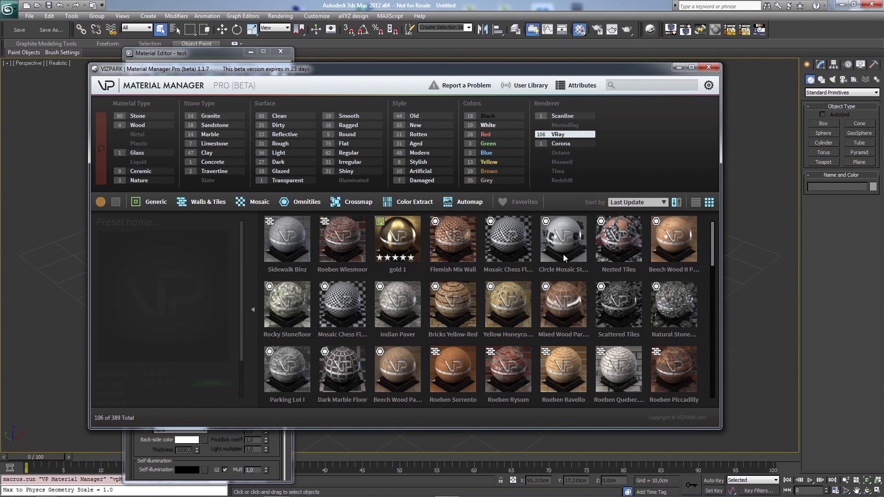
Page through Dirt Ground's previews: flat texture, landscape render, dandelion and tractor field images
left_click(352, 233)
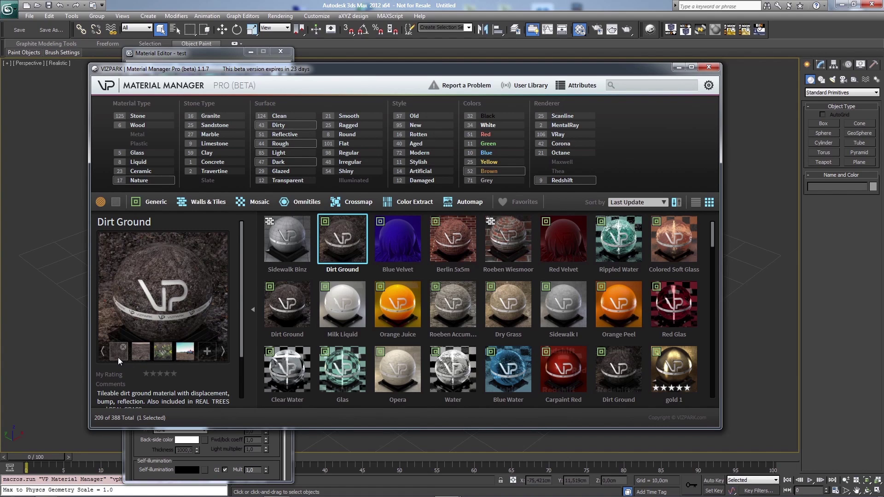
left_click(103, 352)
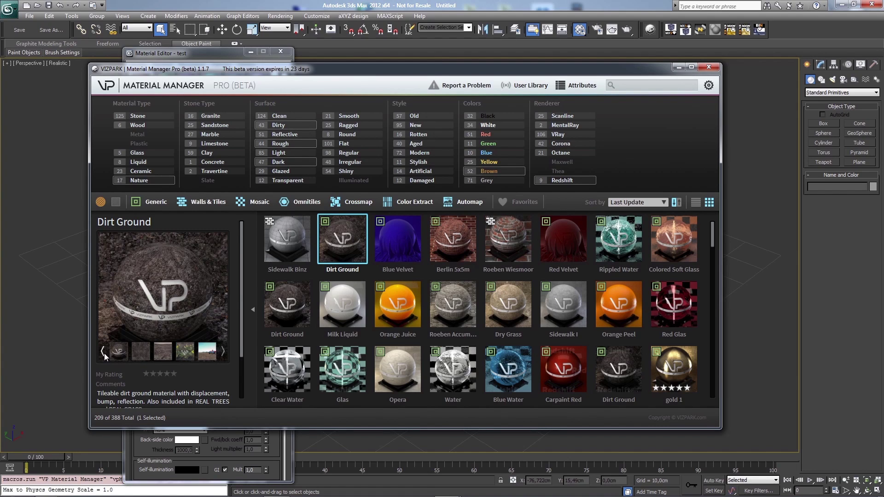
left_click(141, 355)
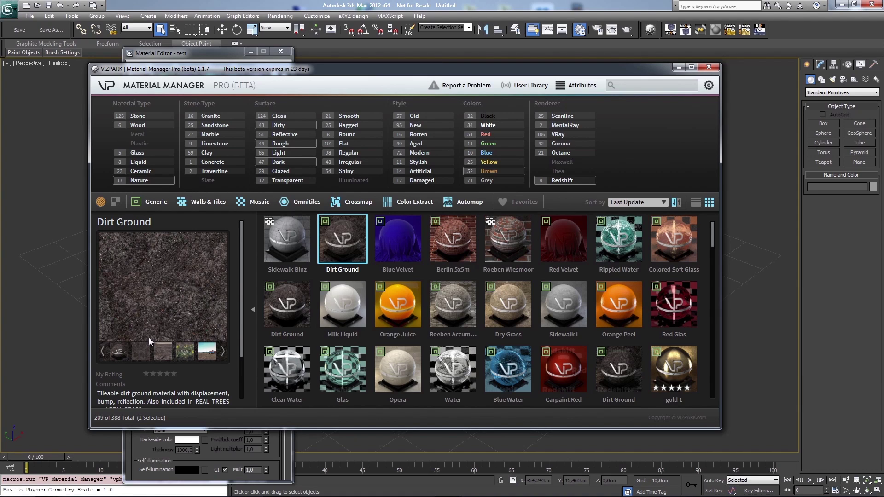
left_click(159, 357)
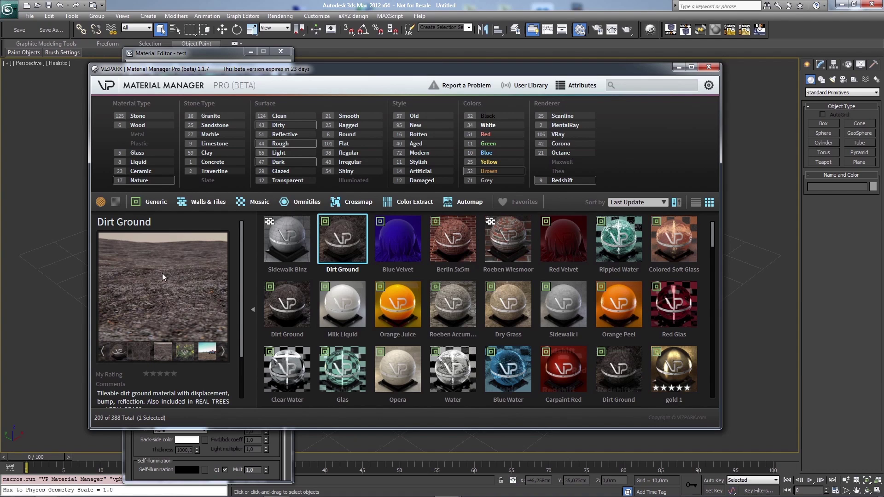
left_click(188, 356)
left_click(206, 356)
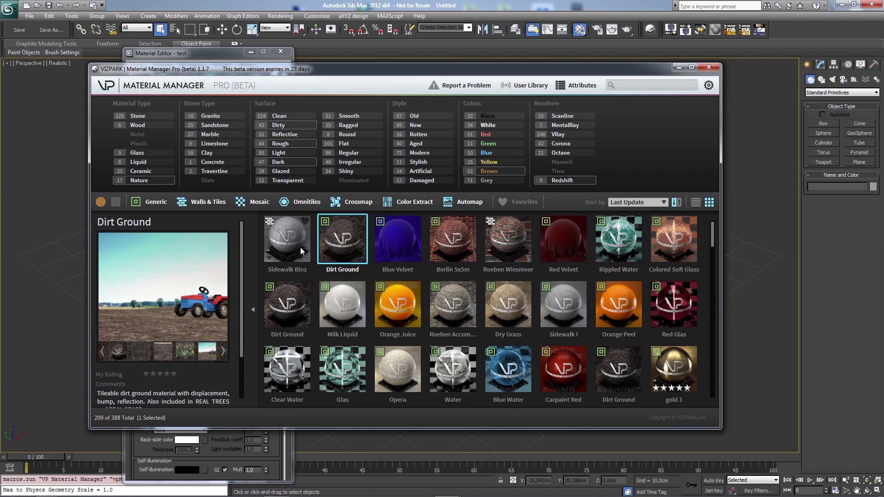
Select Sidewalk Binz, then Blue Velvet to show its details
left_click(292, 230)
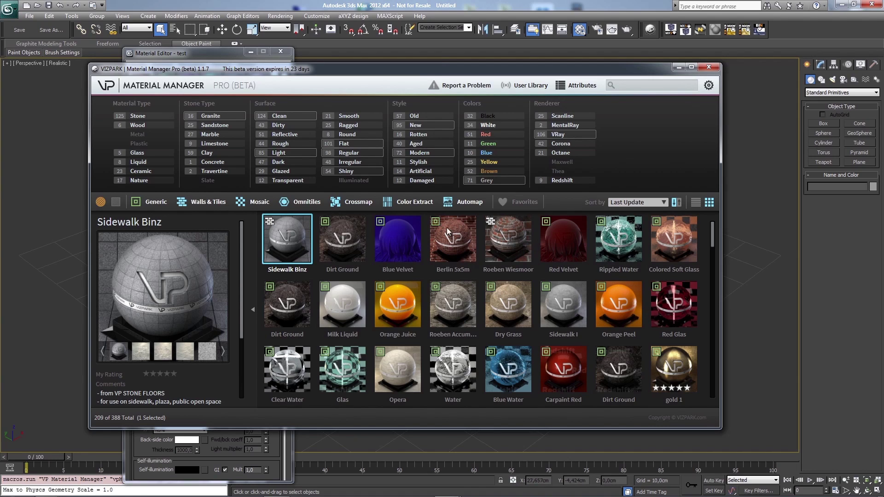
mouse_move(467, 363)
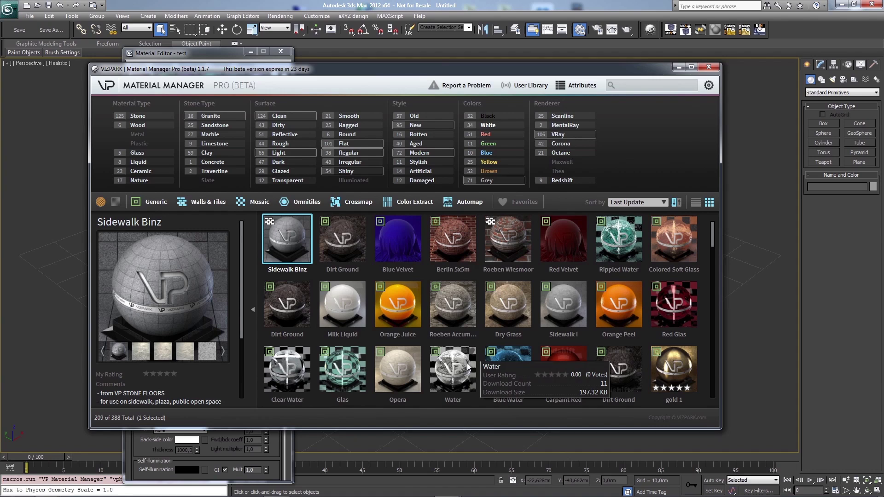
left_click(399, 234)
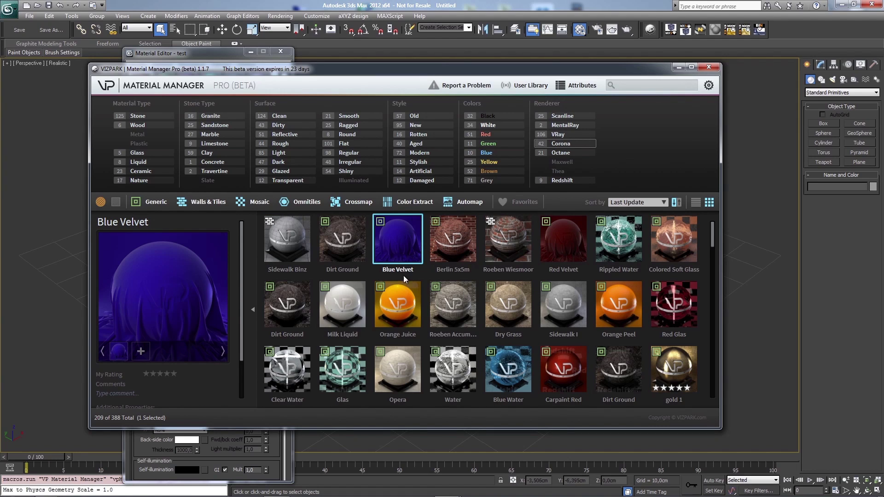
mouse_move(459, 347)
Open the Thumbnail preferences and scroll through the Thumbnail Scenes Path field
left_click(708, 86)
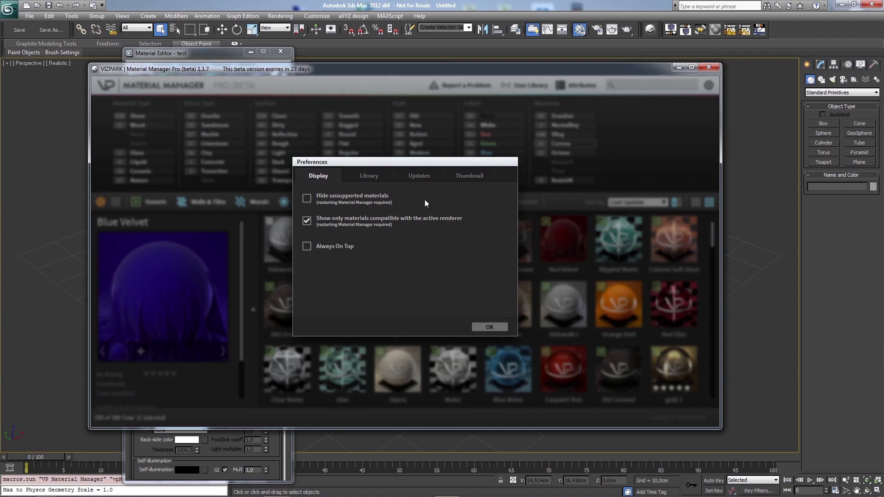
left_click(466, 176)
left_click_drag(319, 242, 278, 243)
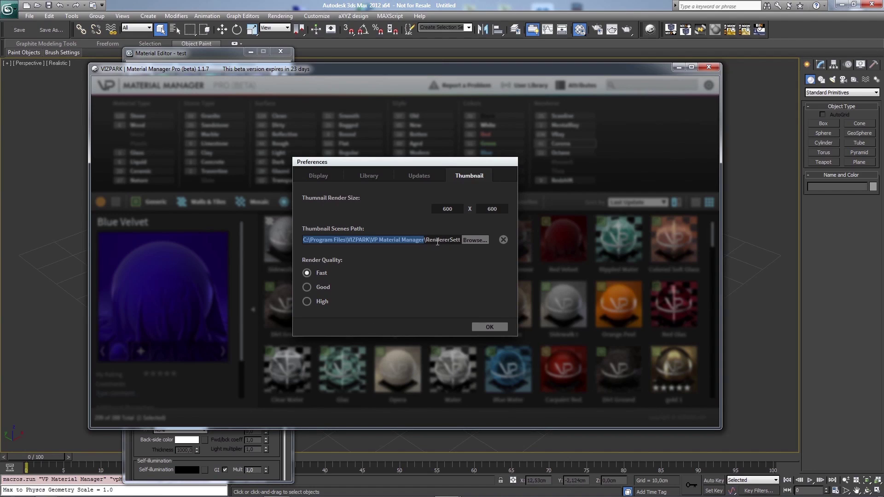
left_click_drag(436, 241, 468, 242)
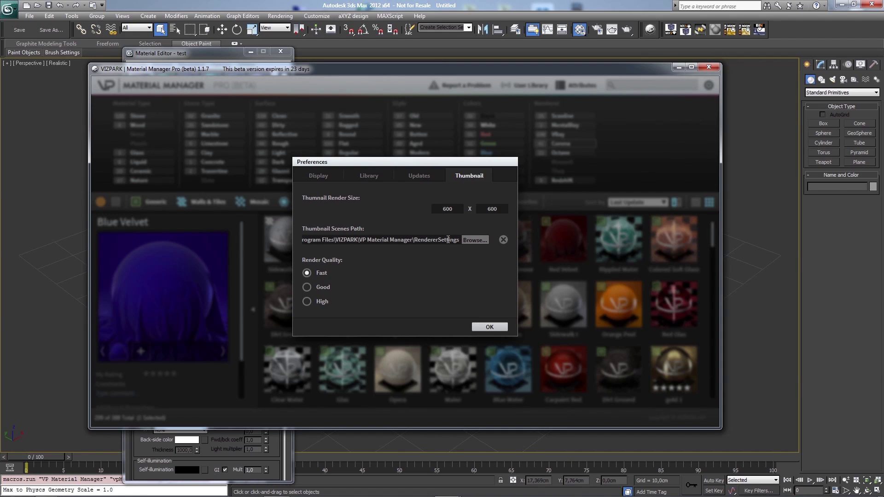
Reopen Material Manager, clear the VRay filter to list all 388 materials, select Blue Velvet
left_click(708, 68)
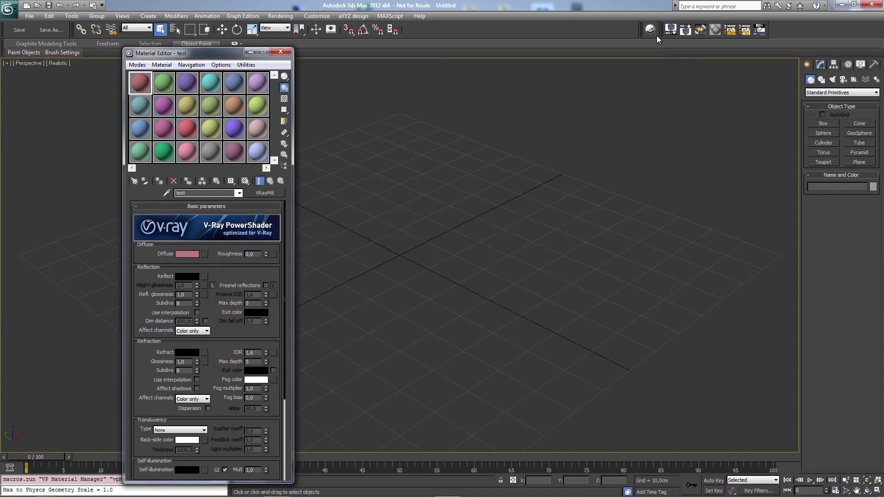
left_click(649, 30)
left_click(697, 43)
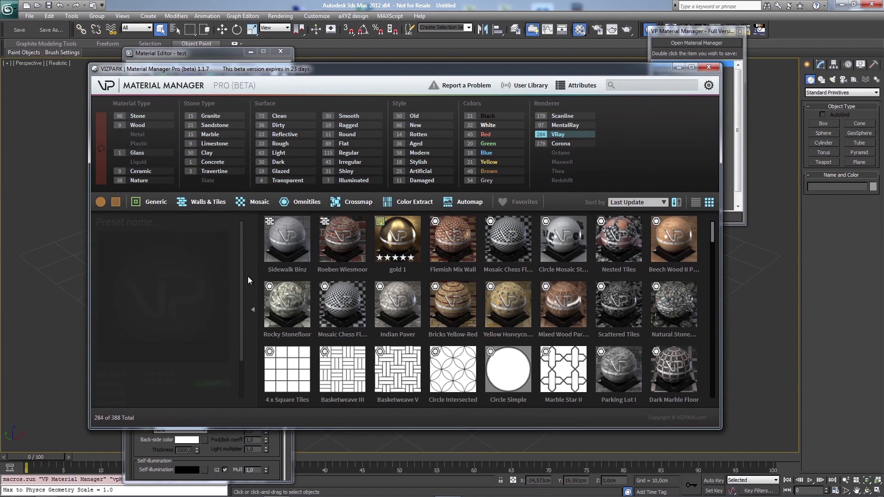
left_click(556, 134)
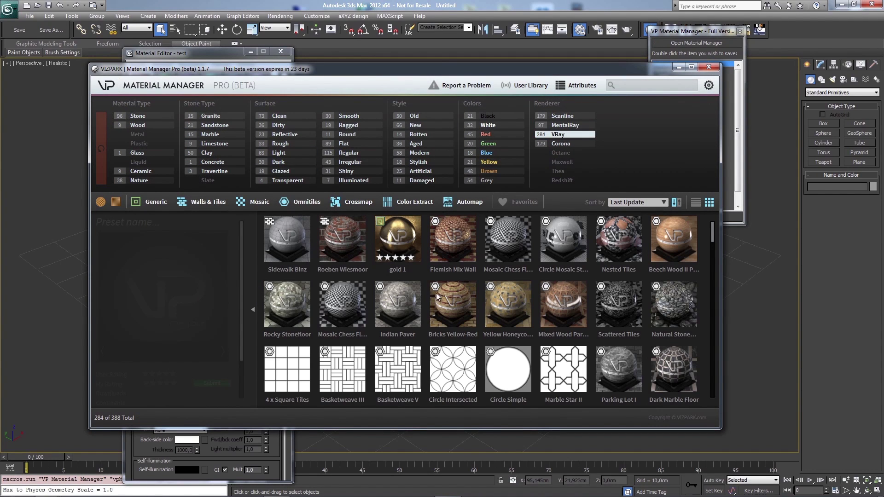
left_click(399, 237)
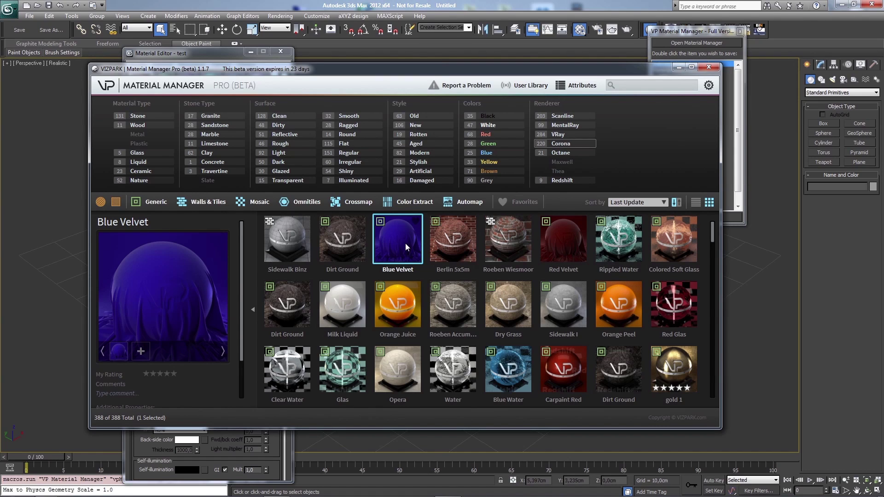
Open the Thumbnail preferences and check the 600 x 600 render width and height
left_click(708, 88)
left_click(474, 176)
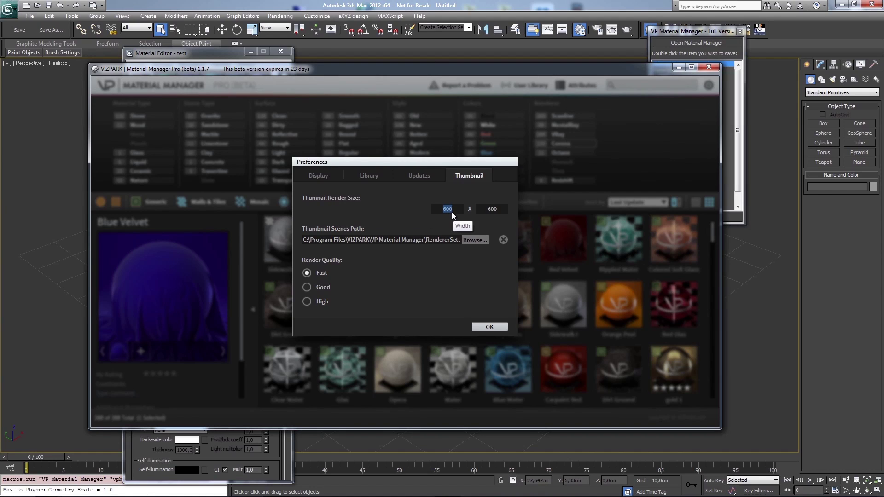
left_click(492, 208)
left_click(455, 210)
Select the full Thumbnail Scenes Path ending in VP Material Manager\RendererSettings
left_click_drag(329, 237, 465, 241)
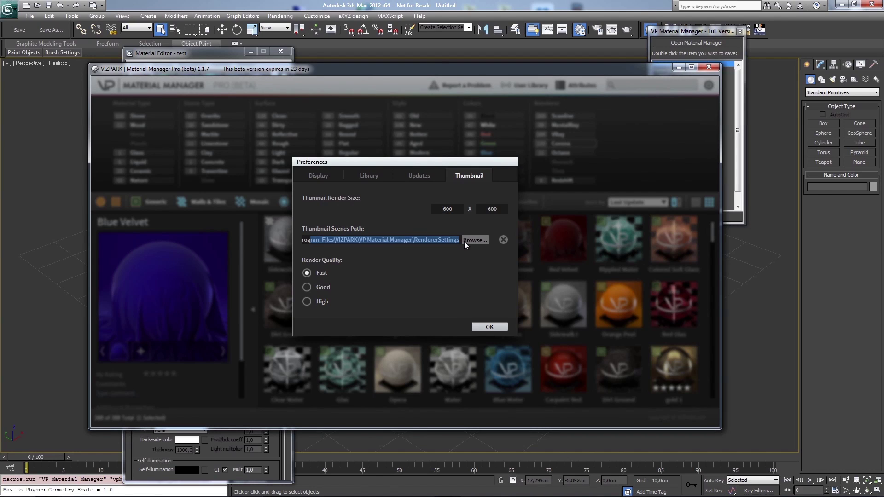
left_click(305, 287)
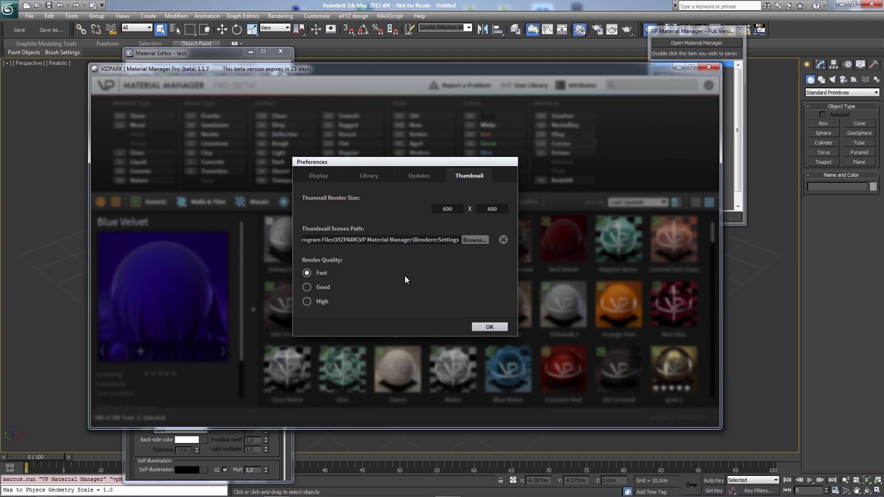
left_click(308, 288)
left_click_drag(457, 242, 287, 252)
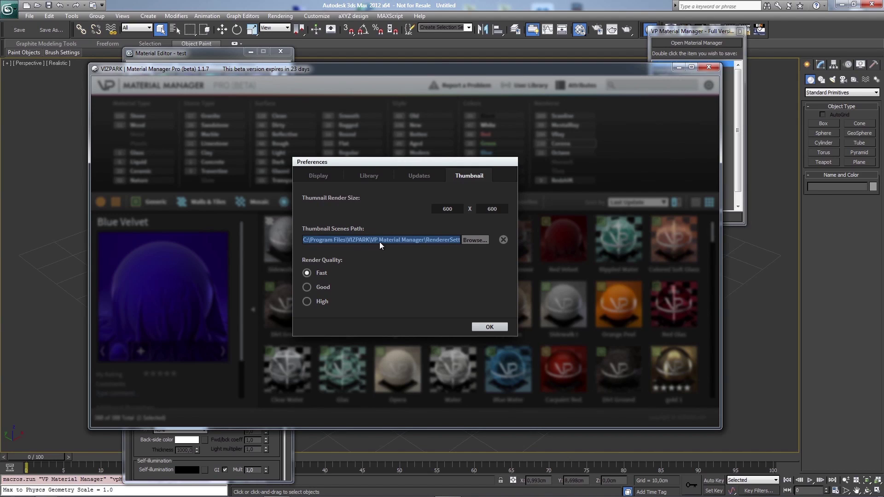
left_click(399, 242)
left_click_drag(445, 242, 451, 240)
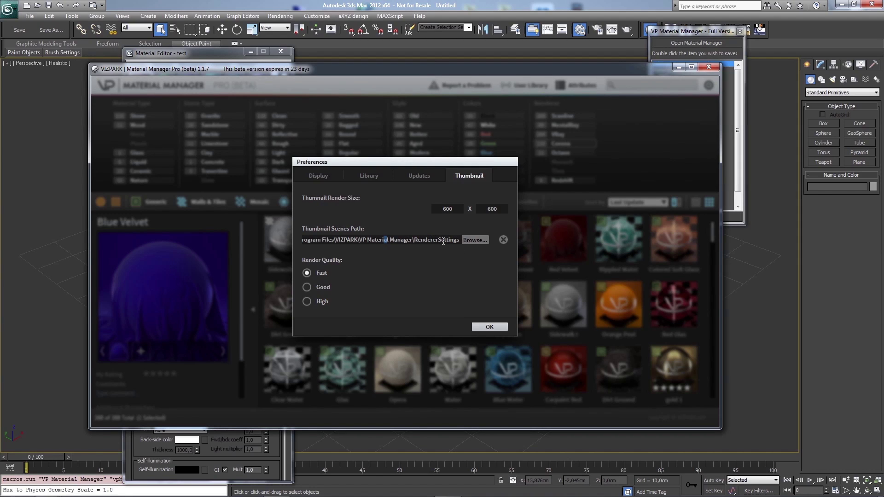
left_click_drag(452, 241, 308, 253)
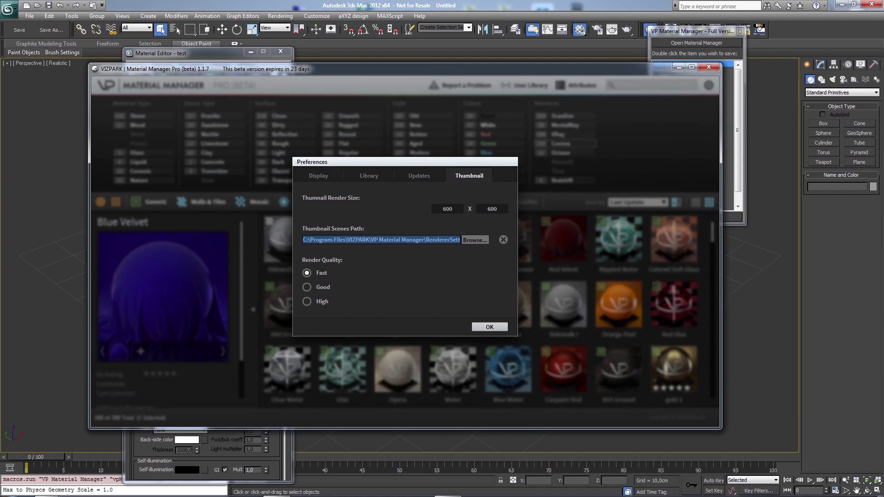
left_click(12, 487)
Browse to C:\Program Files\VIZPARK\VP Material Manager\RendererSettings in Explorer
left_click(56, 446)
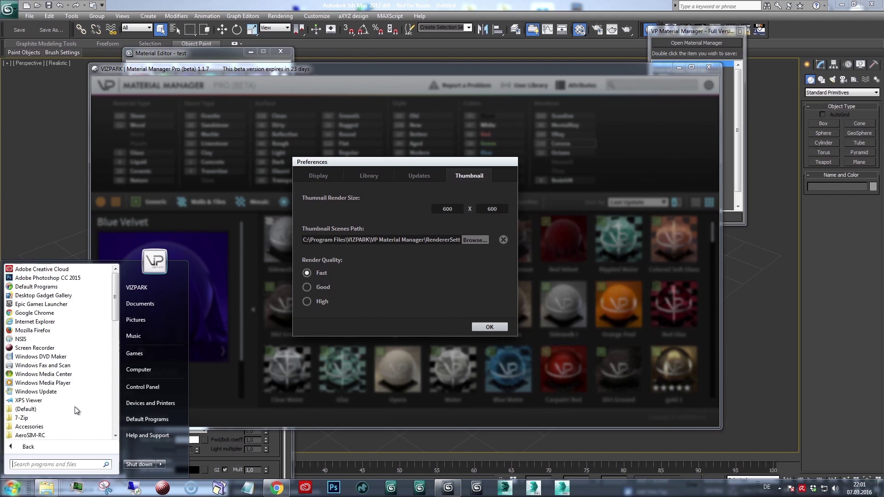
left_click(134, 369)
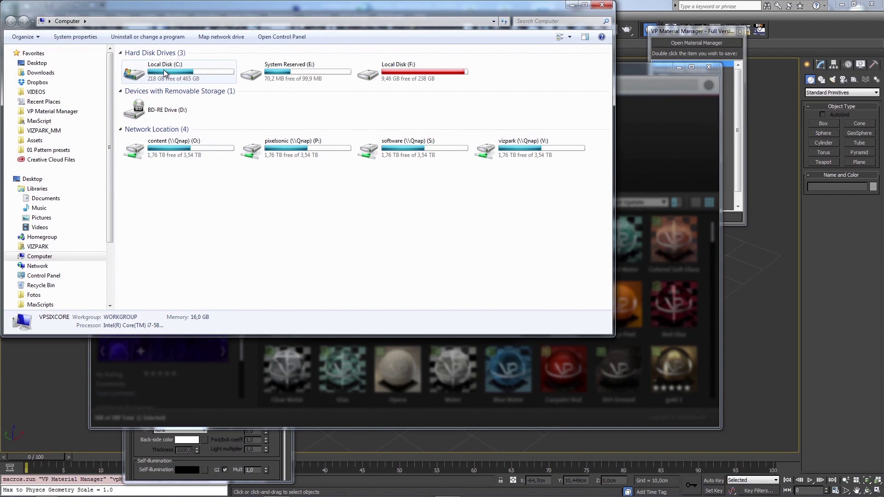
double_click(166, 70)
double_click(158, 103)
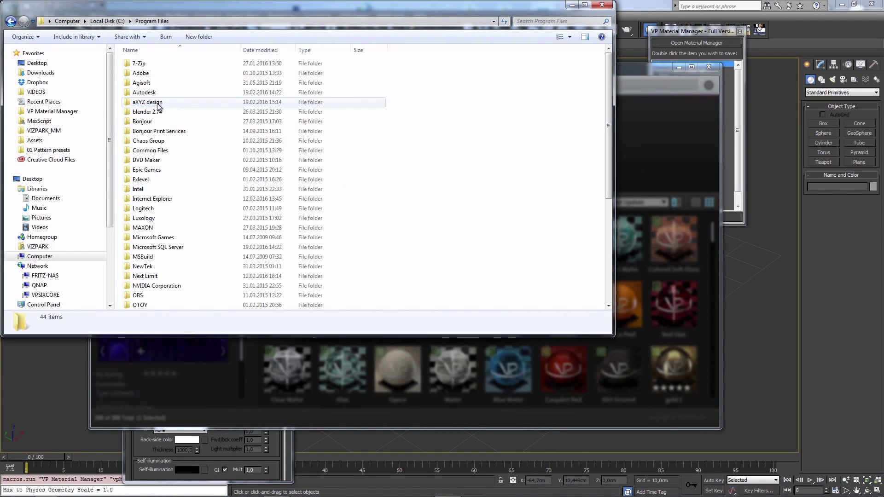
left_click(150, 286)
scroll(150, 285, "down", 6)
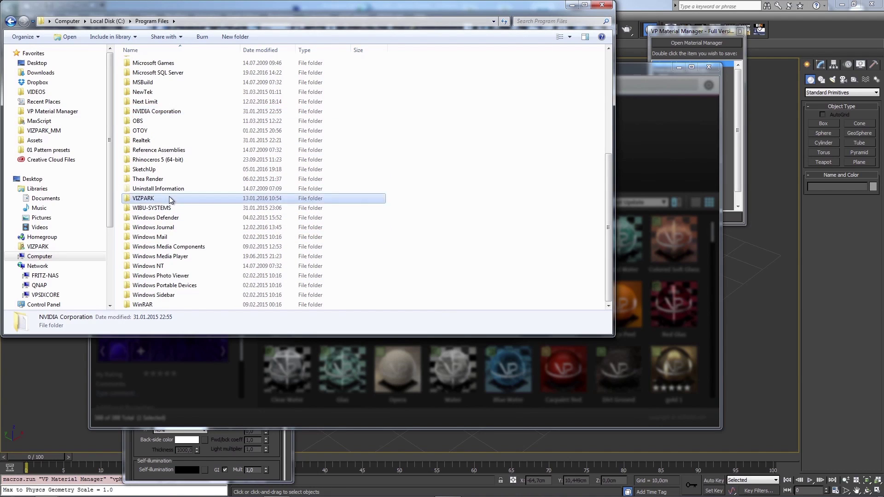
double_click(170, 198)
double_click(175, 122)
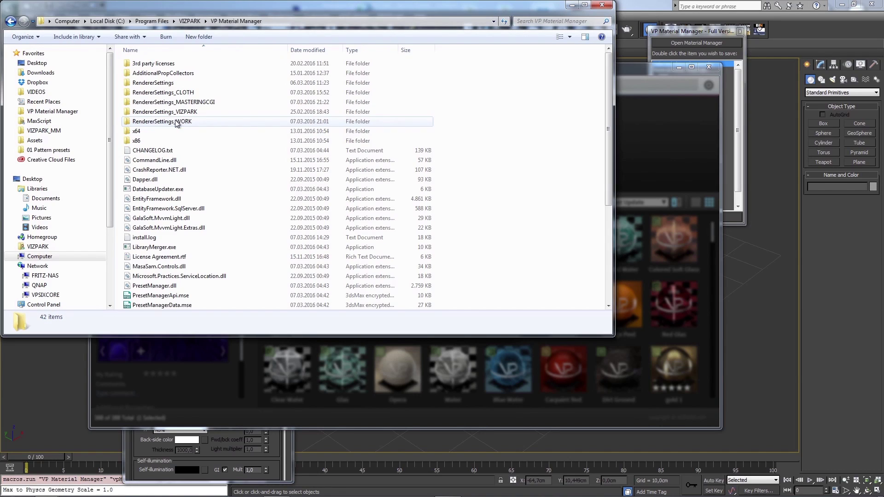
double_click(150, 82)
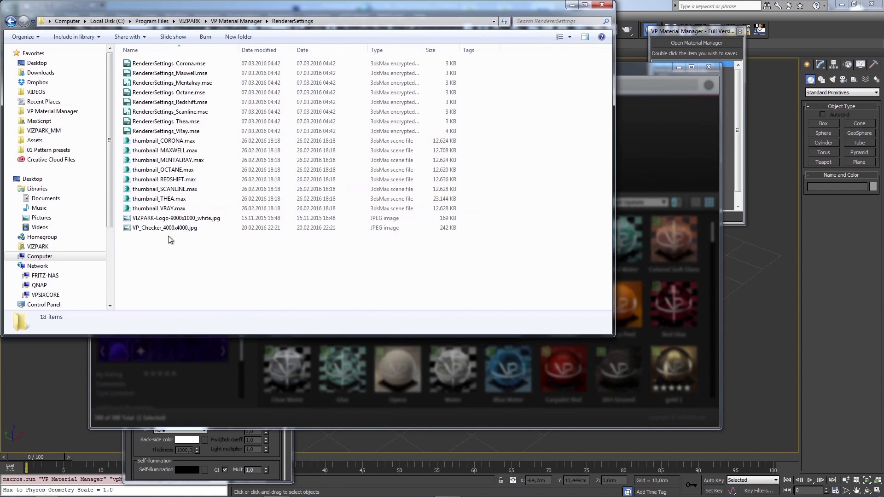
Review the thumbnail scene files CORONA through VRAY .max, then return to VP Material Manager
left_click(175, 141)
left_click(176, 151)
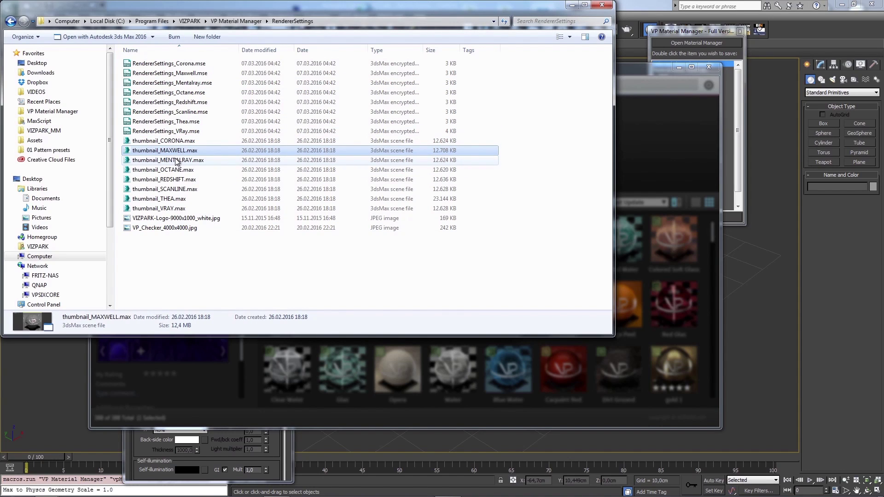
left_click(175, 159)
left_click(172, 169)
left_click(169, 179)
left_click(166, 188)
left_click(166, 200)
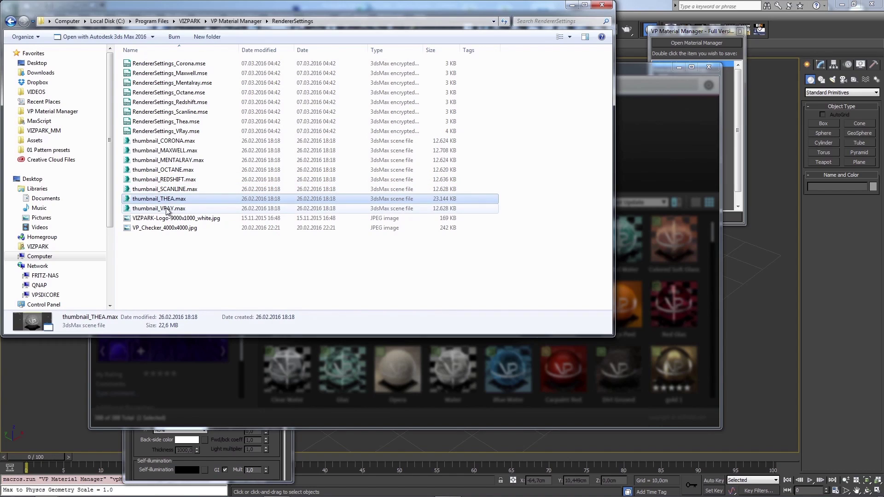
left_click(167, 208)
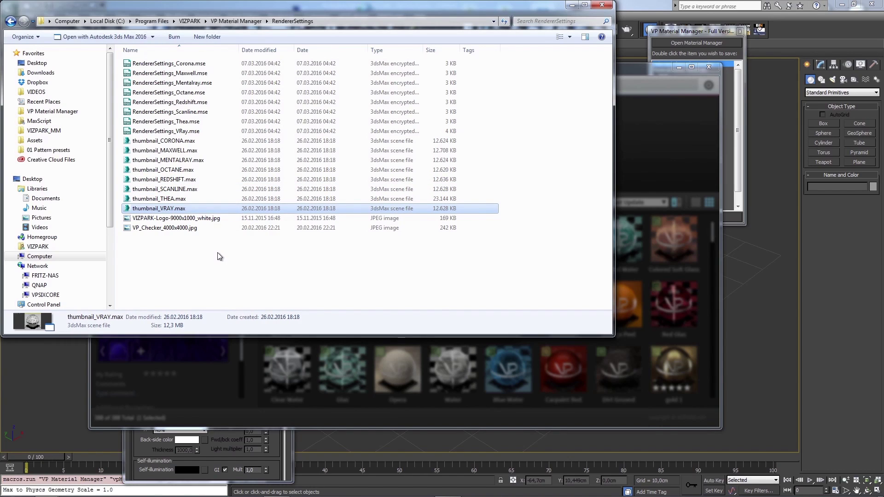
left_click(195, 199)
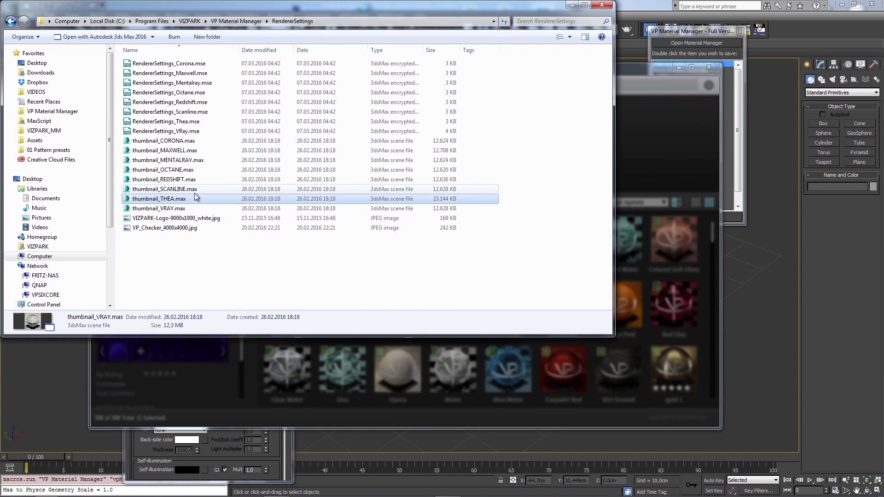
left_click(192, 188)
left_click(195, 179)
left_click(195, 171)
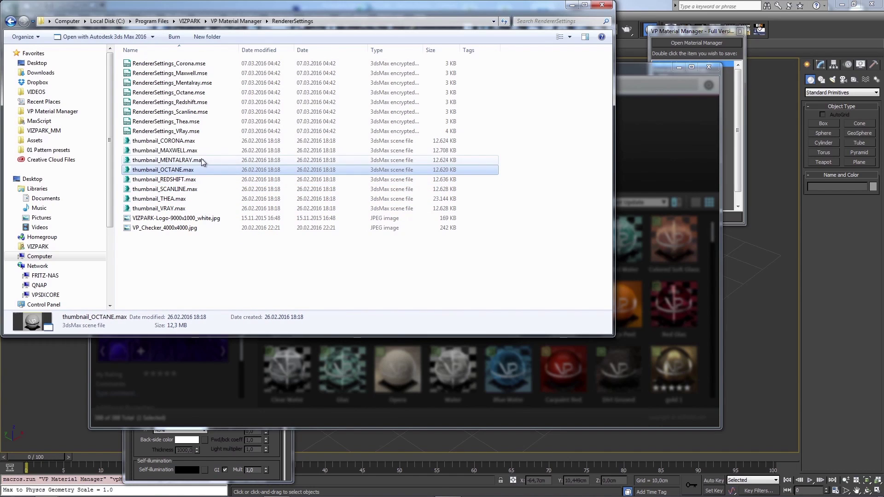
left_click(201, 159)
left_click(200, 151)
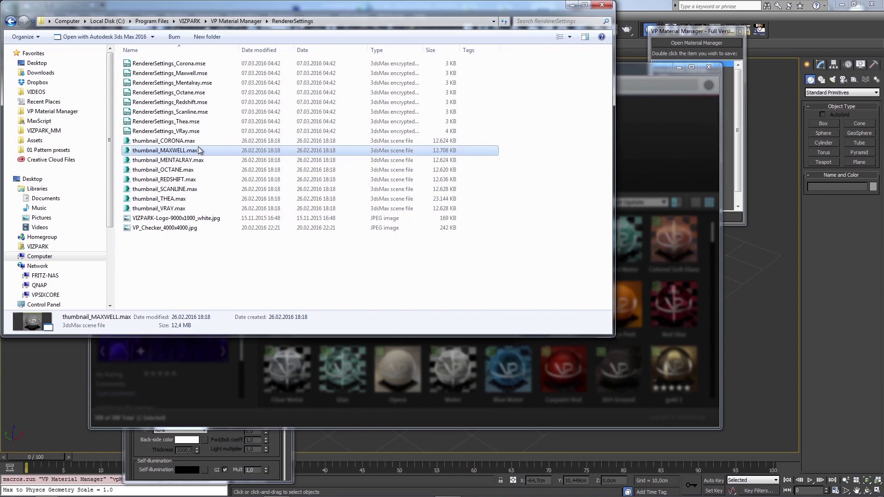
left_click(197, 142)
left_click(183, 209)
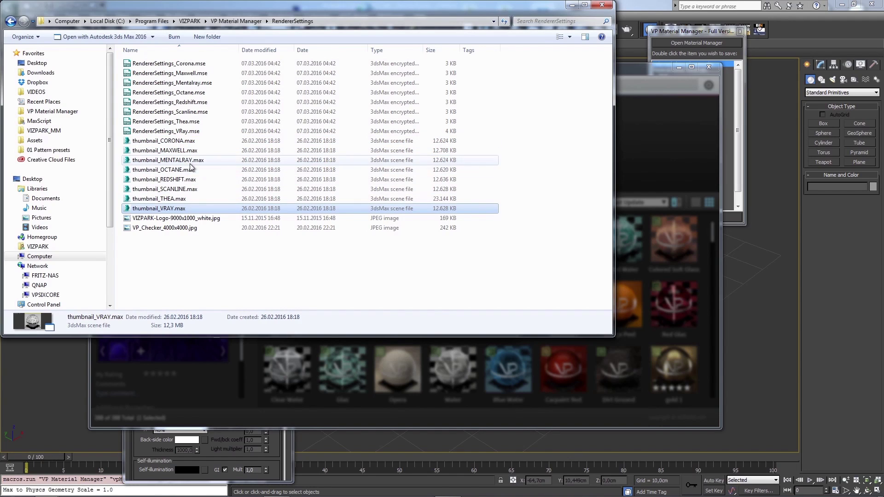
left_click(198, 141)
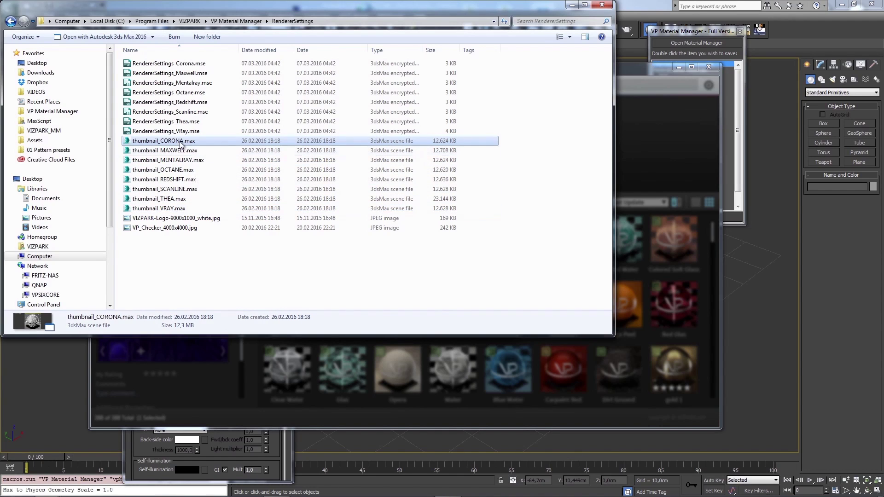
left_click(185, 208)
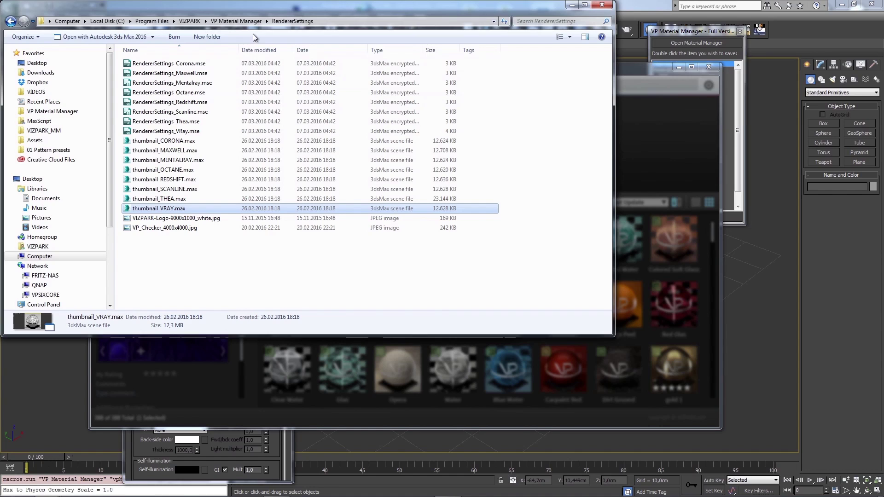
left_click(244, 23)
left_click(195, 92)
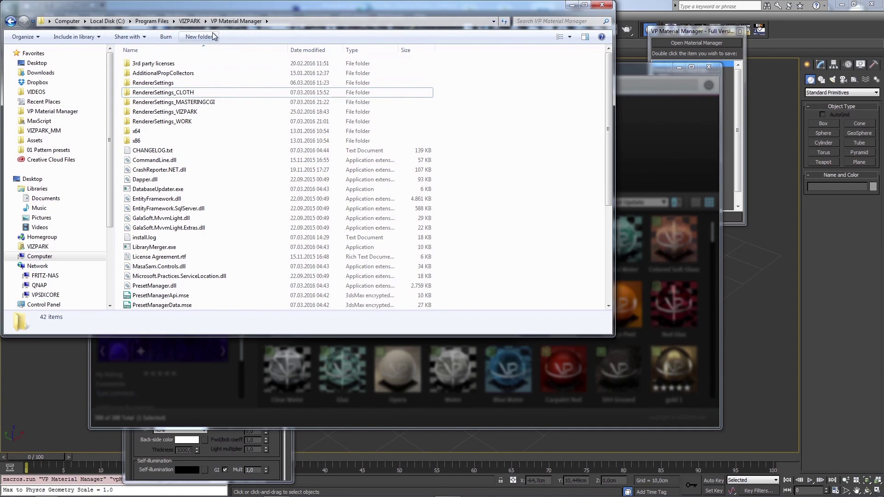
Create a new folder named RenderSettings_TUTORIAL
left_click(232, 36)
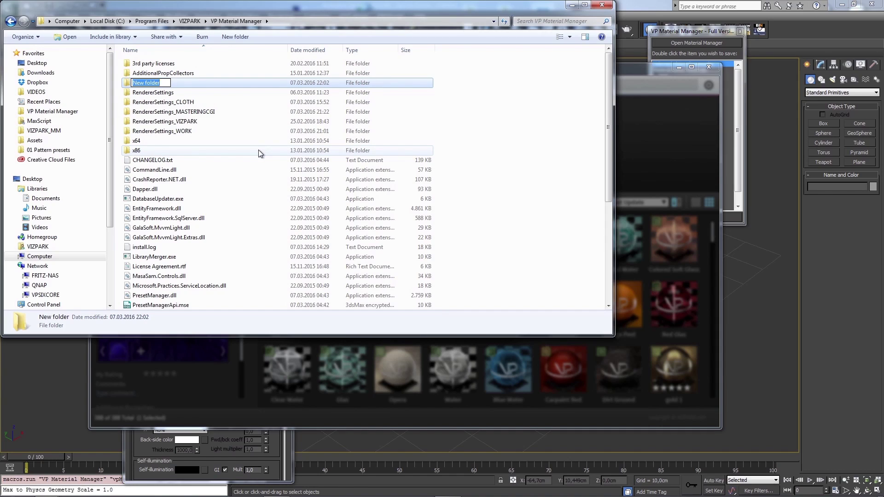
type("RenderSettings_NEW")
key("BackSpace")
key("BackSpace")
key("BackSpace")
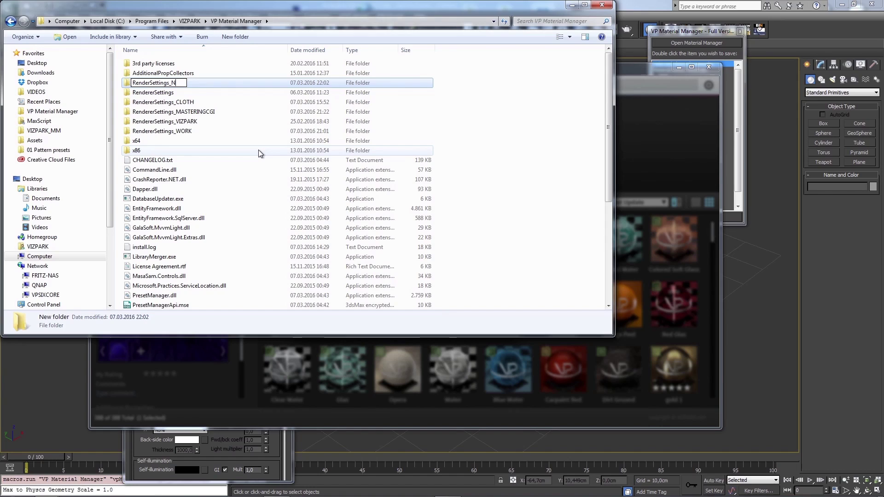
type("#TU")
key("BackSpace")
key("BackSpace")
key("BackSpace")
type("TUR")
key("BackSpace")
type("TORIAL")
key("Return")
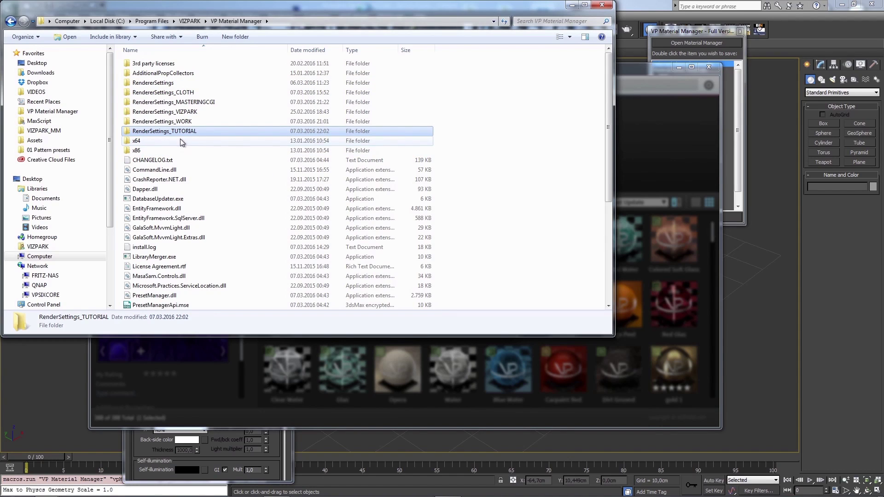
Correct the folder name to RendererSettings_TUTORIAL
left_click(170, 131)
left_click(150, 131)
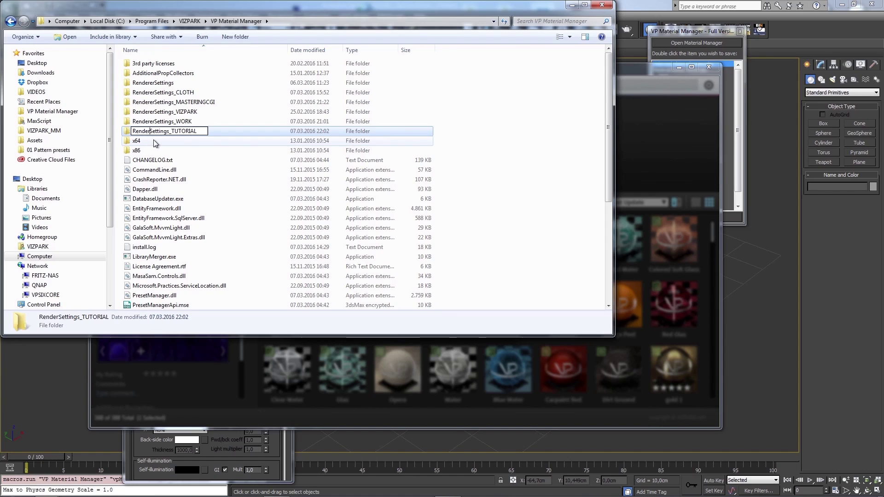
type("er")
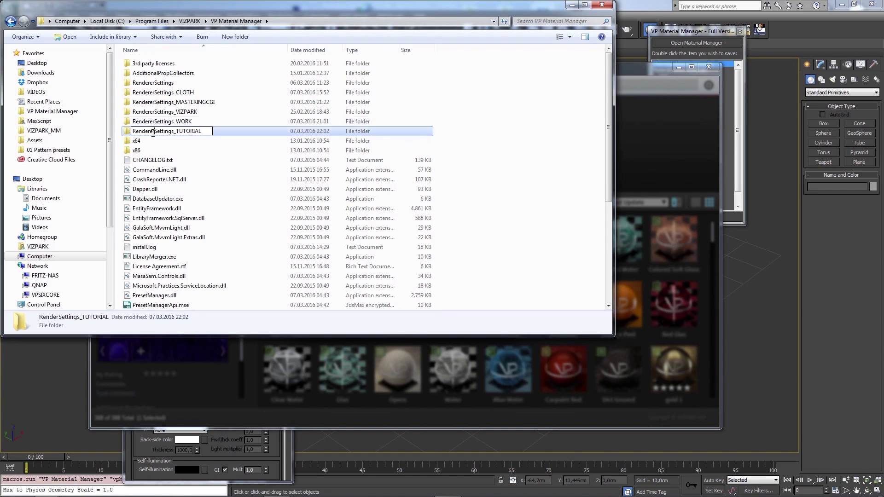
key("Return")
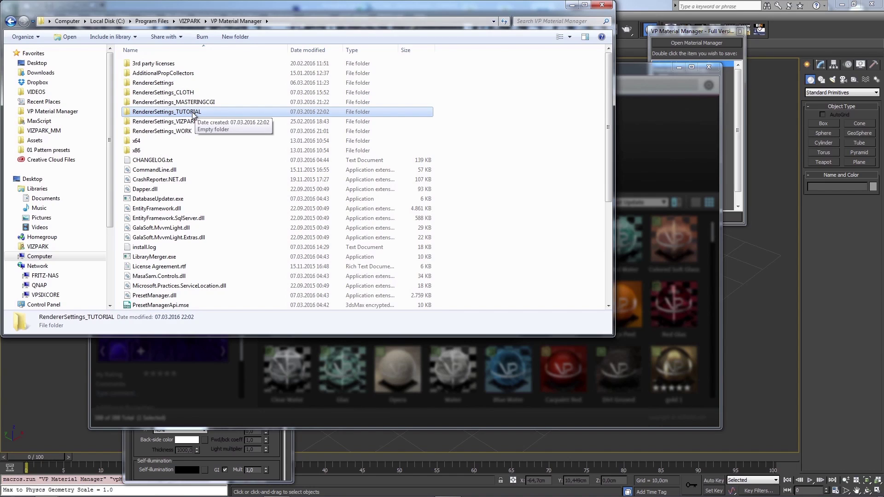
Look over the three files in RendererSettings and the empty RendererSettings_TUTORIAL folder
double_click(166, 83)
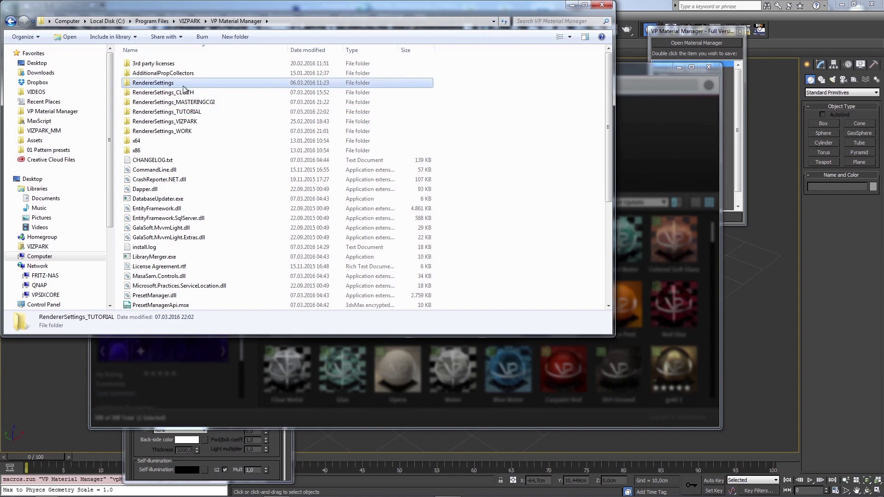
left_click(175, 210)
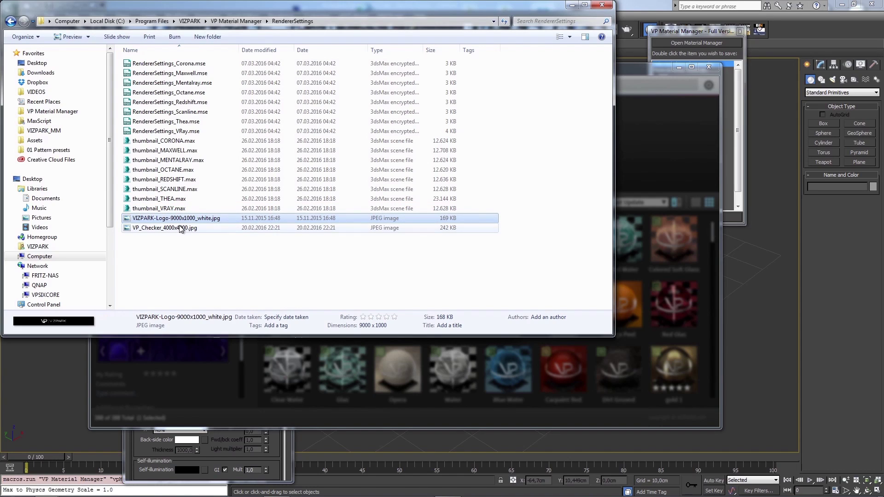
left_click(183, 219)
left_click(180, 228)
left_click(178, 209)
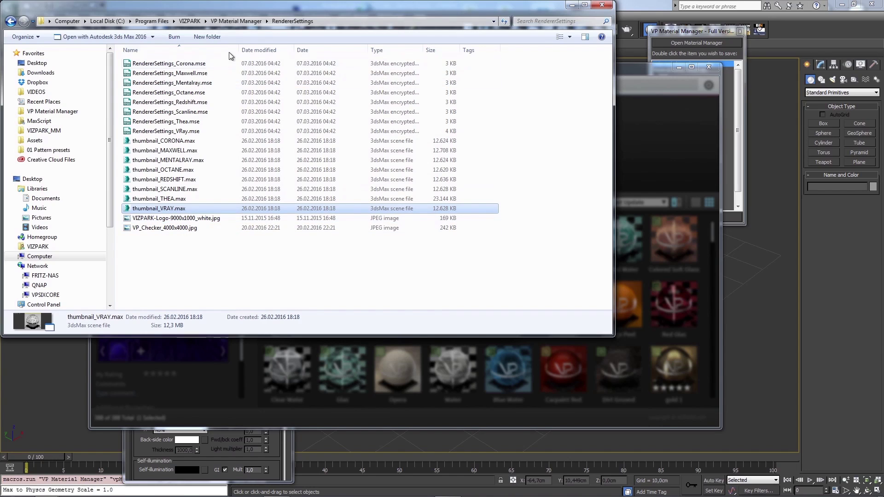
left_click(236, 22)
left_click(197, 121)
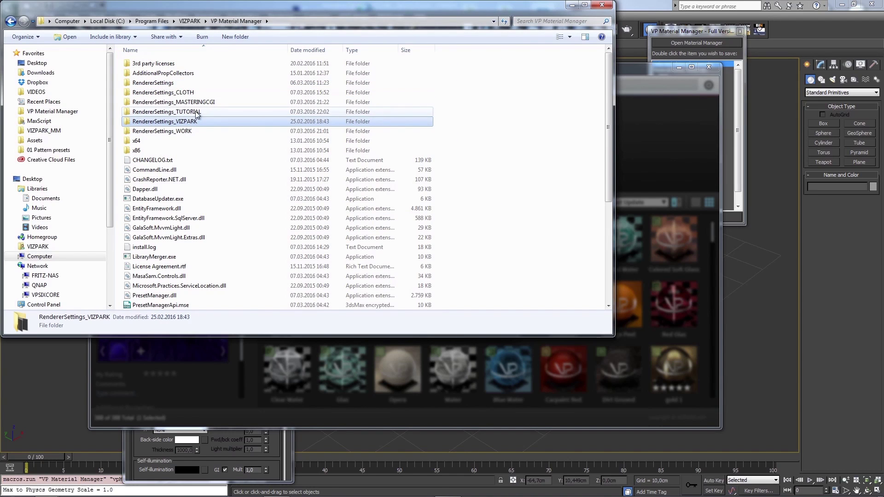
double_click(199, 112)
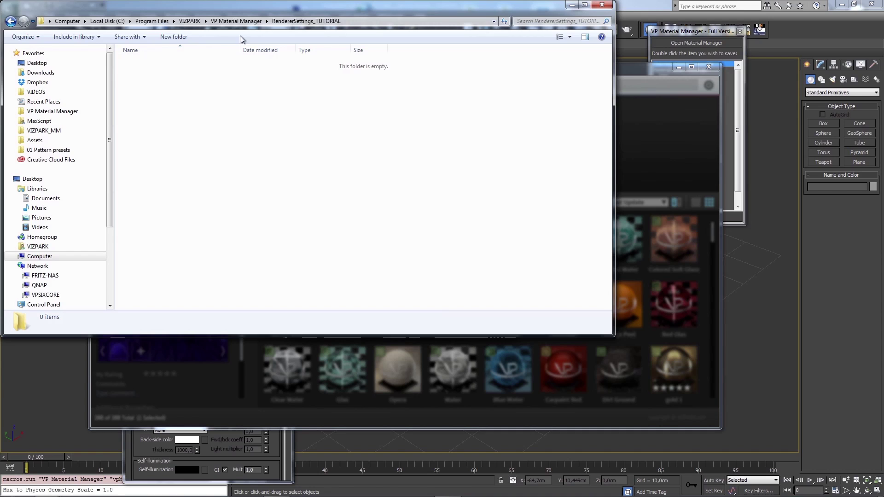
left_click(236, 22)
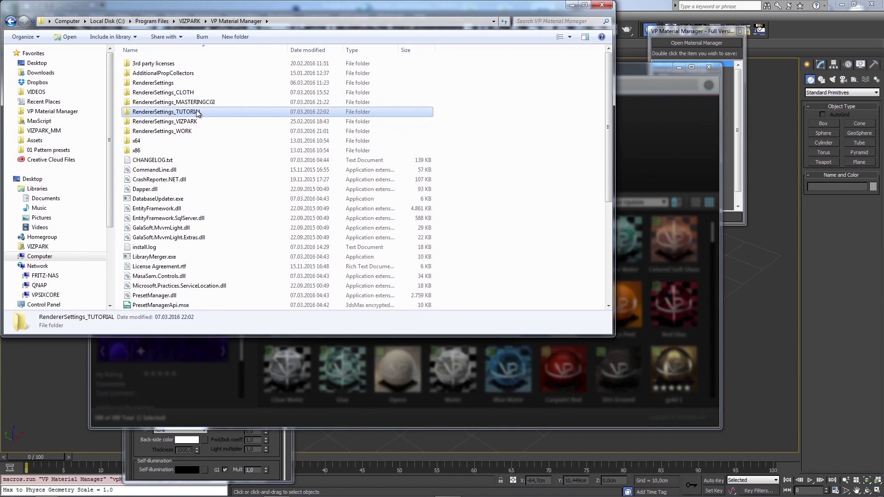
double_click(193, 113)
left_click(253, 22)
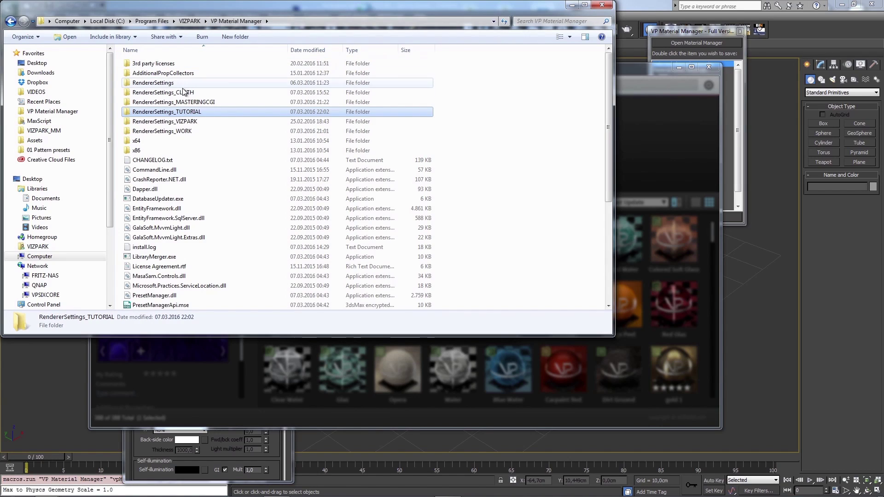
Copy thumbnail_VRAY.max, VIZPARK-Logo-9000x1000_white.jpg and VP_Checker_4000x4000.jpg from RendererSettings
double_click(184, 83)
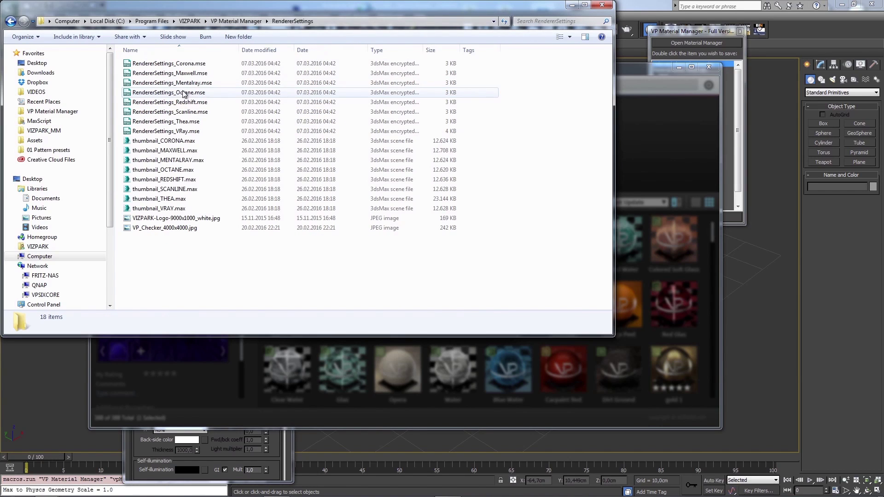
left_click_drag(180, 240, 177, 213)
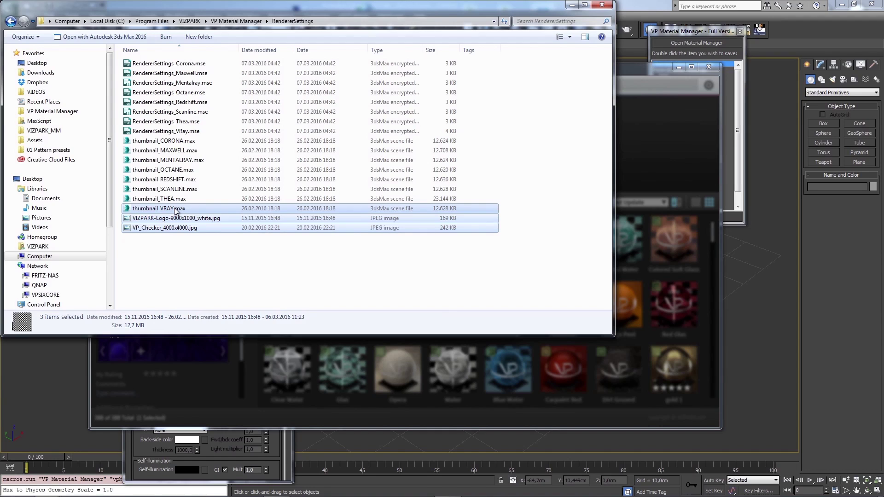
right_click(175, 211)
left_click(203, 324)
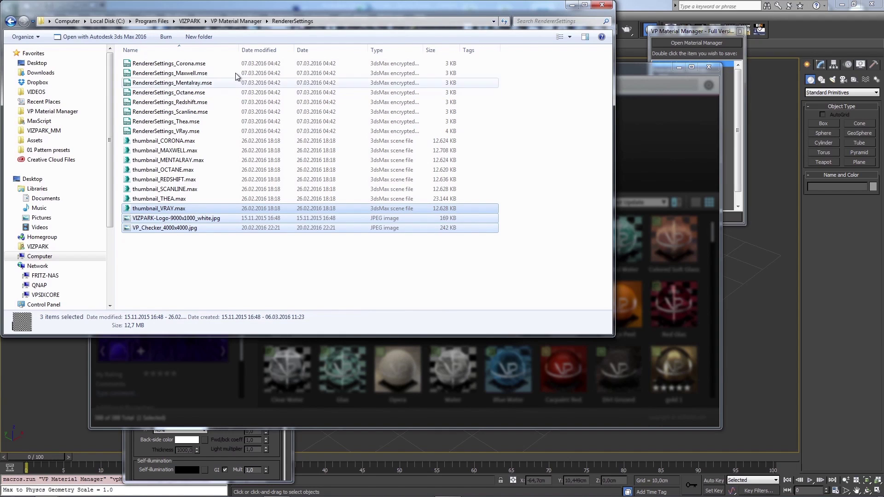
Paste the three files into RendererSettings_TUTORIAL and minimise Explorer
left_click(235, 20)
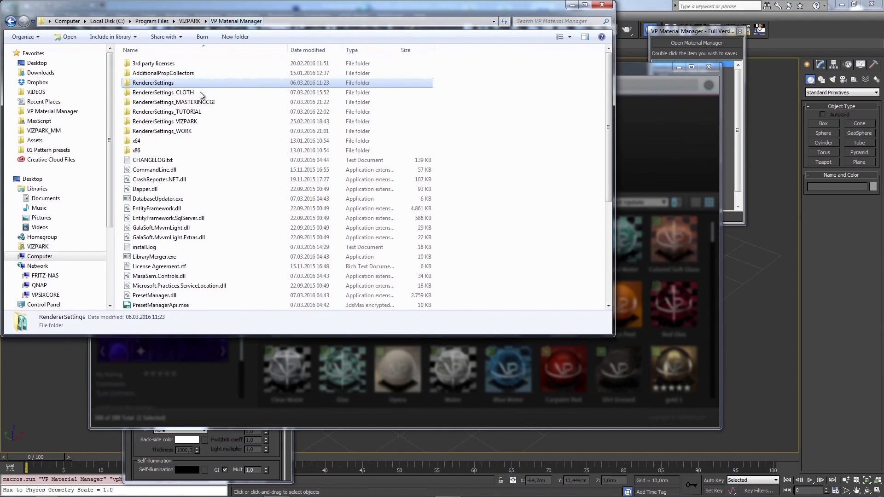
double_click(196, 115)
right_click(189, 121)
left_click(226, 183)
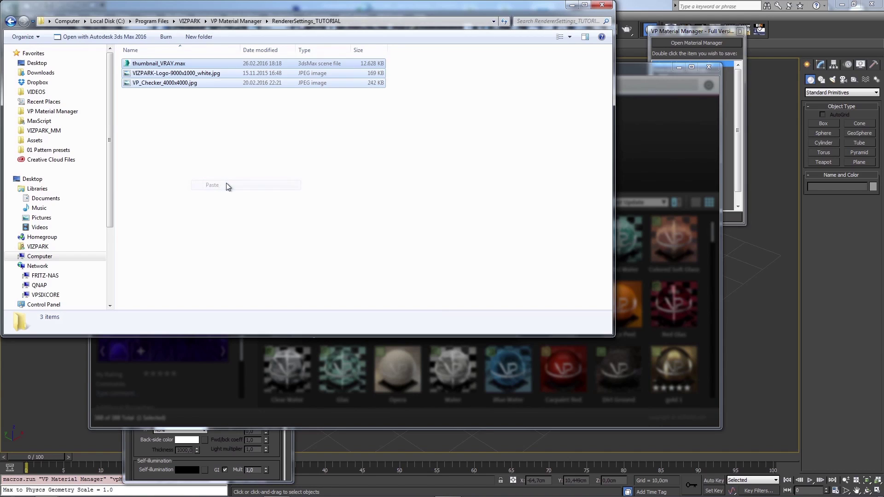
left_click(192, 104)
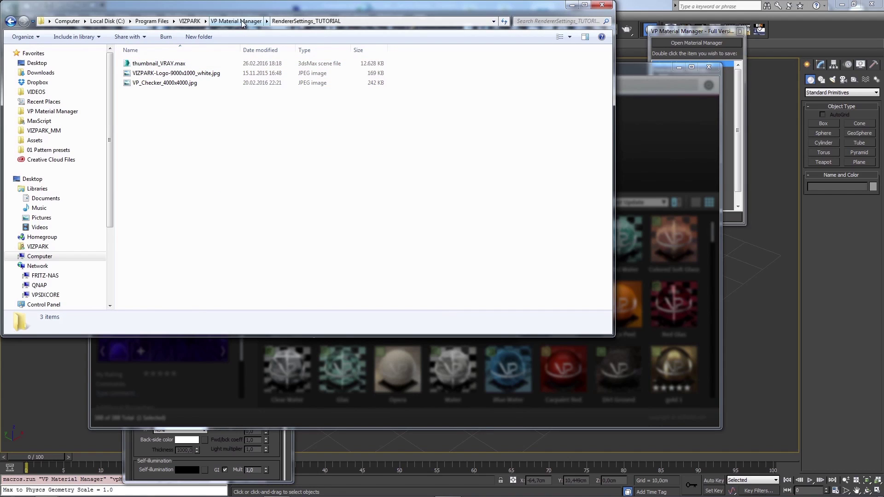
left_click(242, 22)
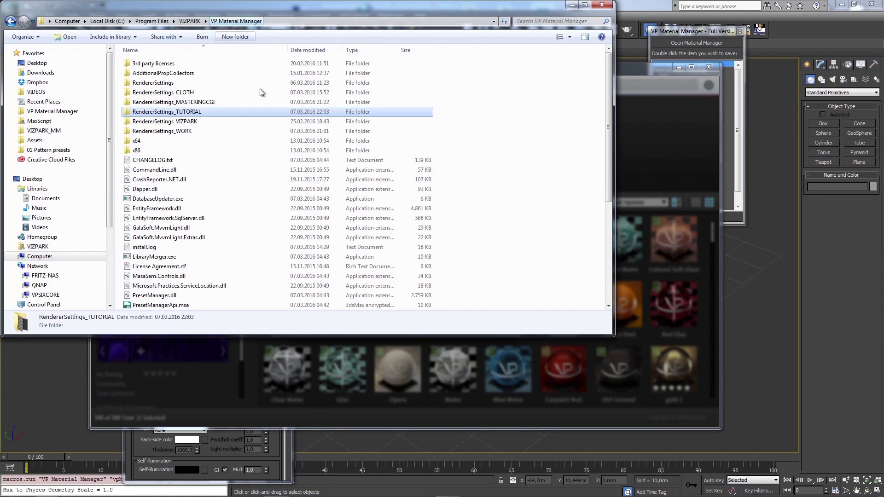
left_click(572, 5)
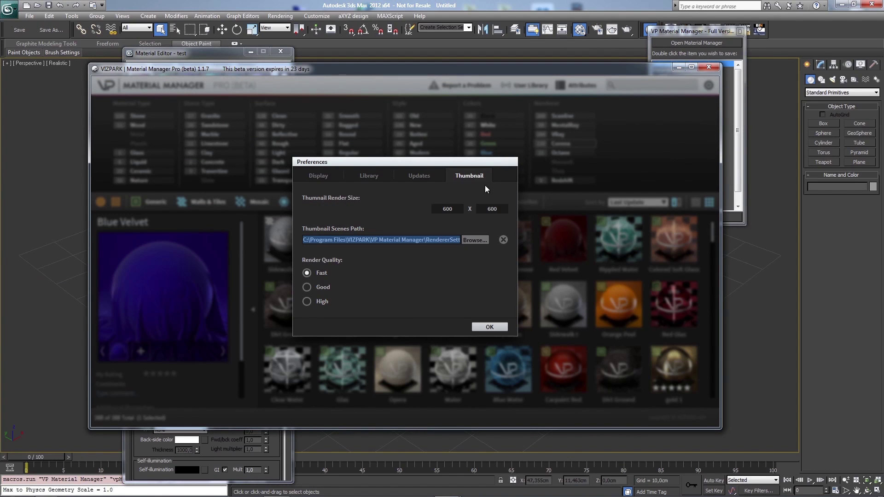
Select RendererSettings_TUTORIAL as the thumbnail scenes folder in Browse For Folder
left_click(469, 242)
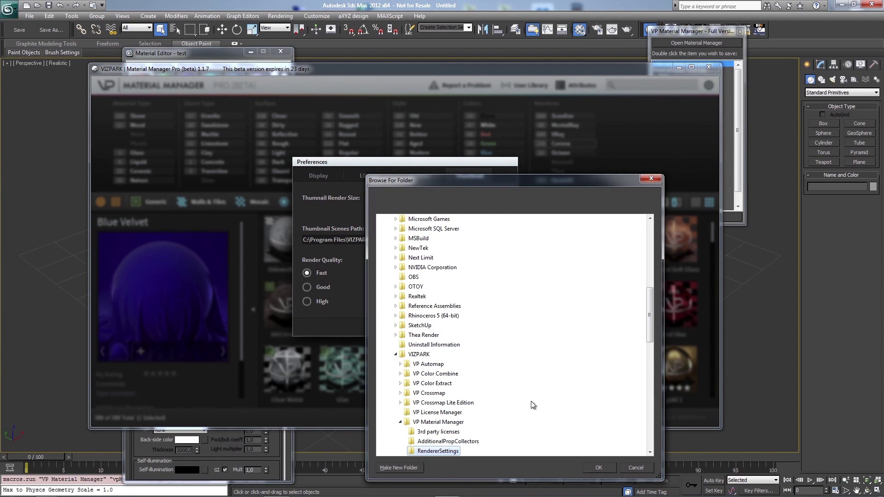
left_click_drag(650, 300, 650, 355)
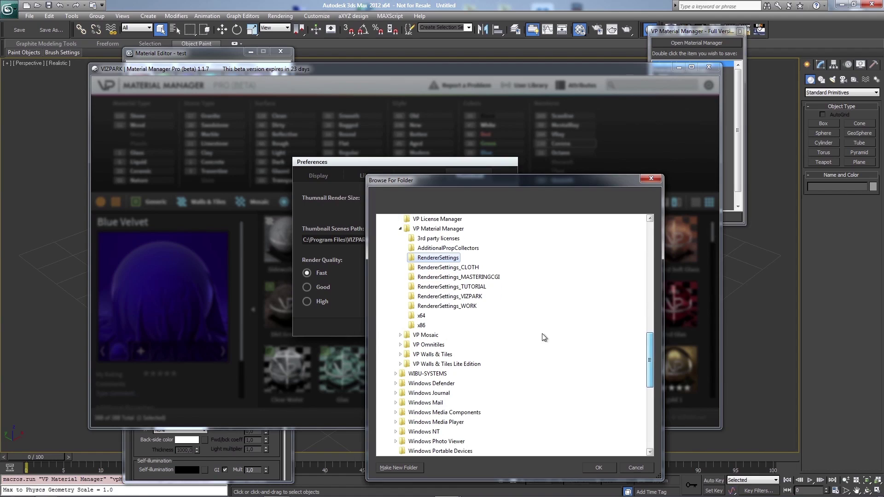
left_click(449, 287)
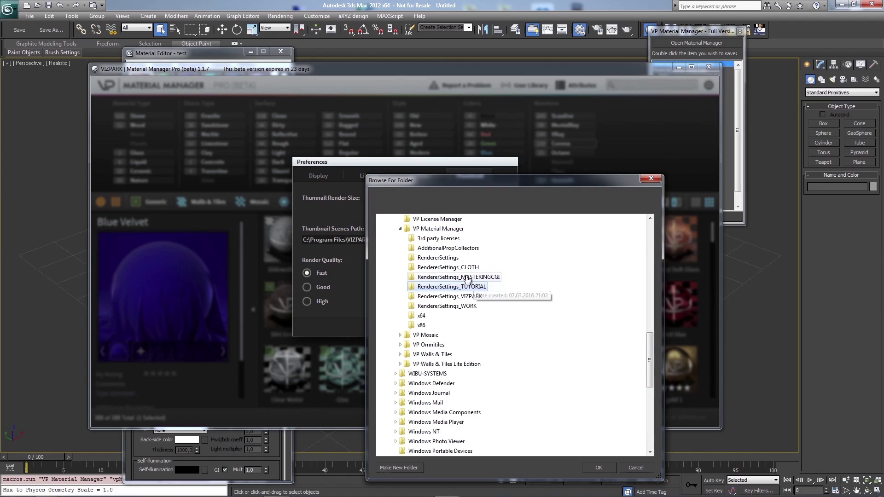
Confirm in Explorer that RendererSettings_TUTORIAL holds thumbnail_VRAY.max, then return to Material Manager
mouse_move(64, 495)
mouse_move(149, 449)
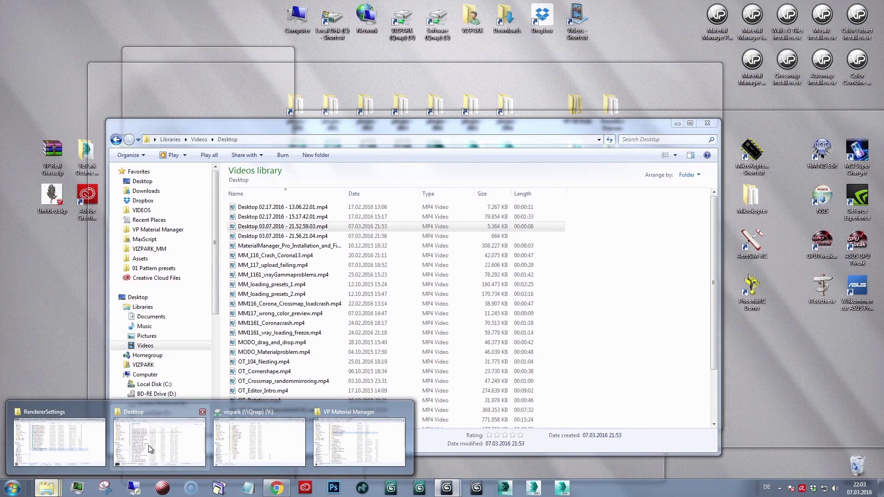
left_click(202, 412)
left_click(202, 411)
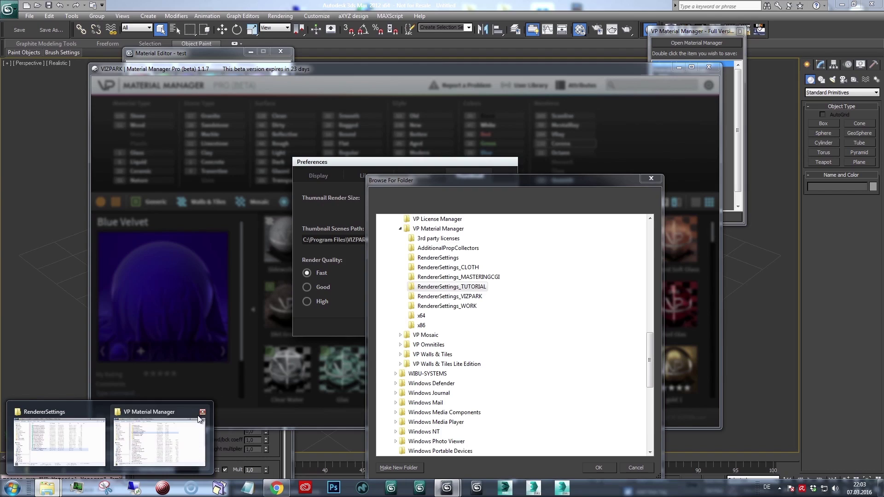
left_click(198, 421)
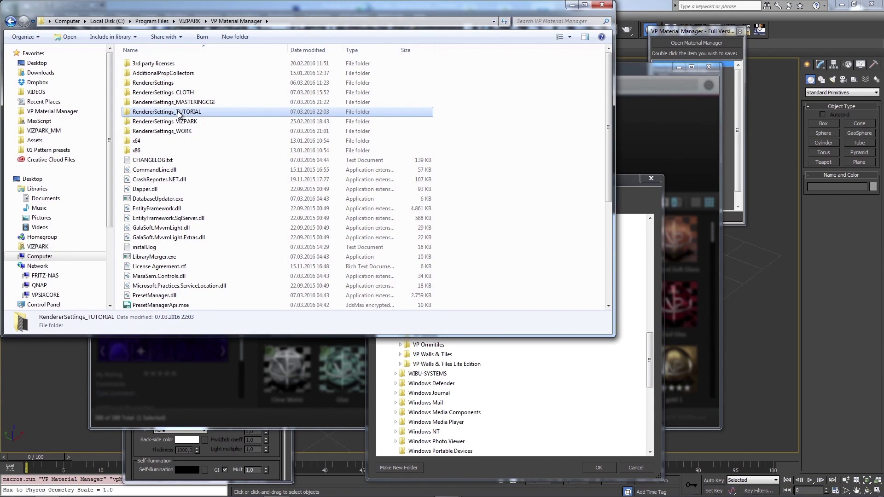
double_click(179, 114)
left_click(152, 106)
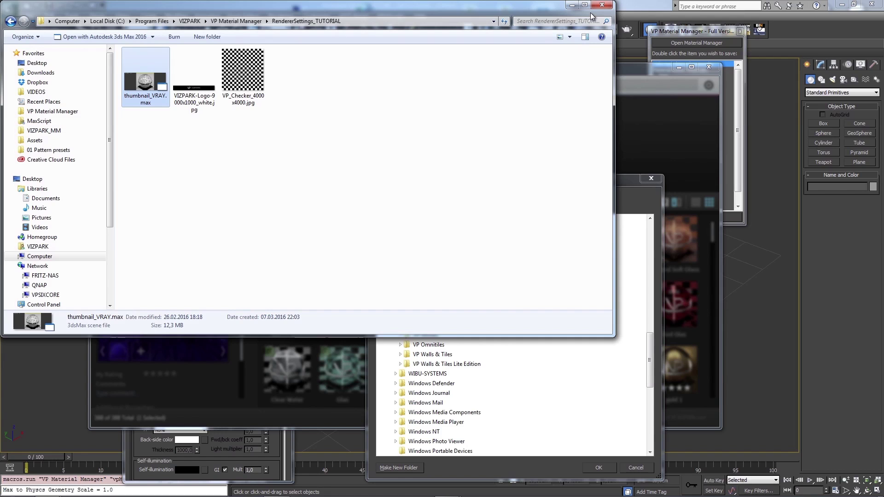
left_click(626, 179)
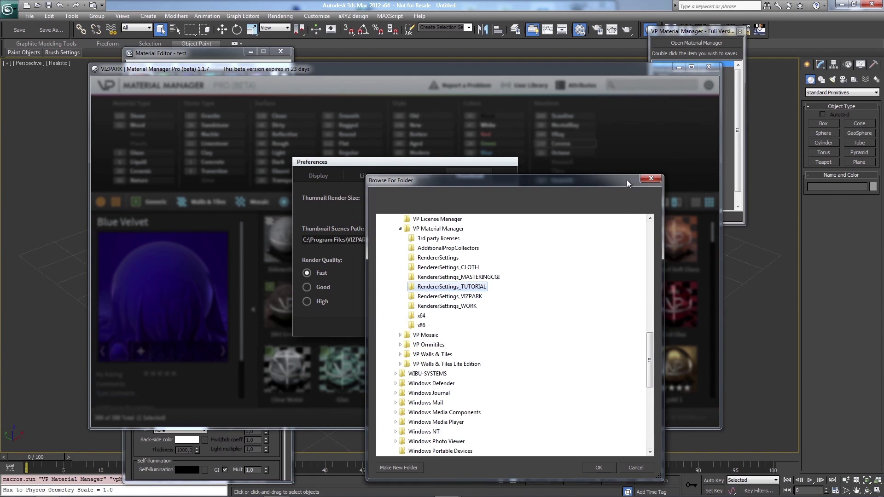
Close the folder picker, Preferences, Material Manager and Material Editor
left_click(651, 178)
left_click(489, 327)
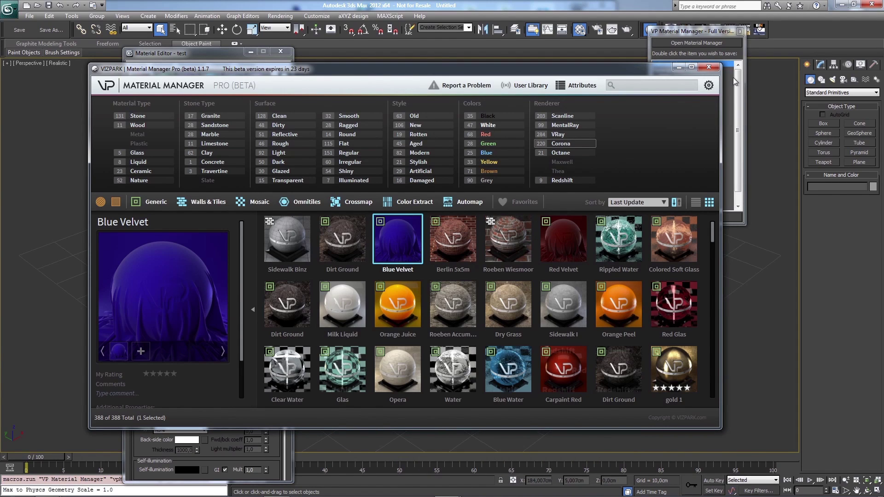
left_click(708, 67)
left_click(740, 31)
left_click(280, 51)
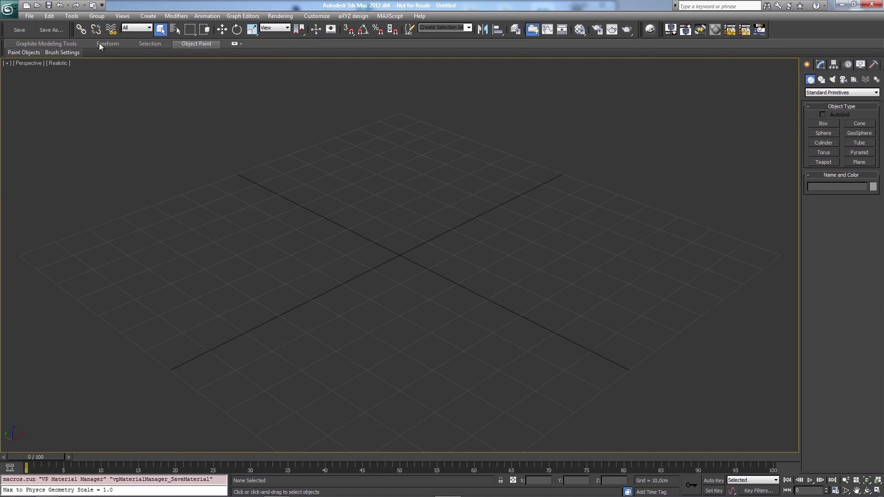
Open thumbnail_VRAY.max from the RendererSettings_TUTORIAL folder
left_click(29, 16)
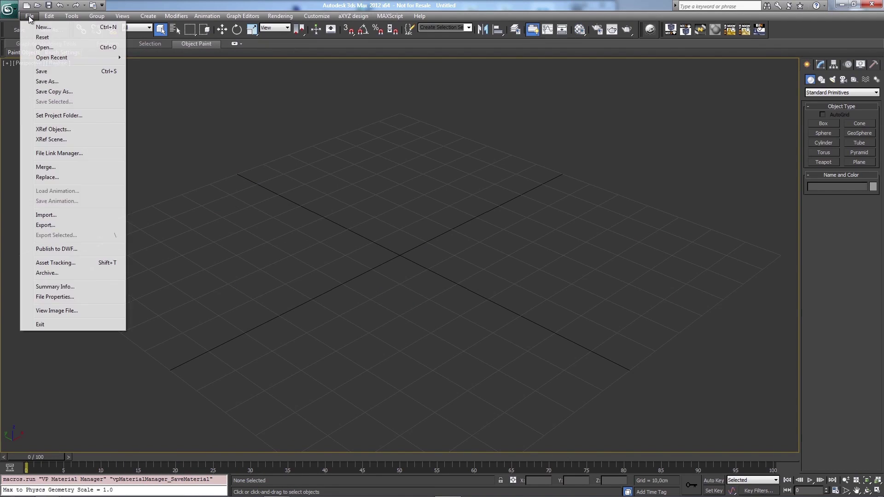
left_click(88, 49)
left_click(438, 279)
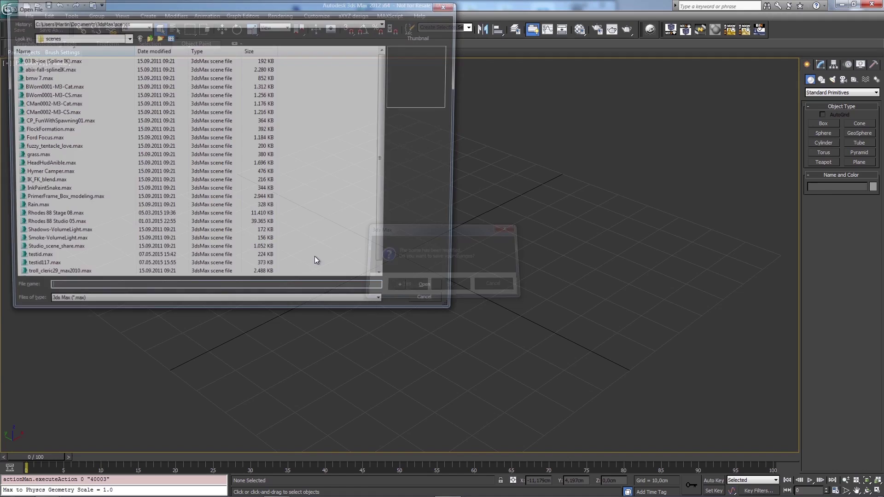
left_click(92, 22)
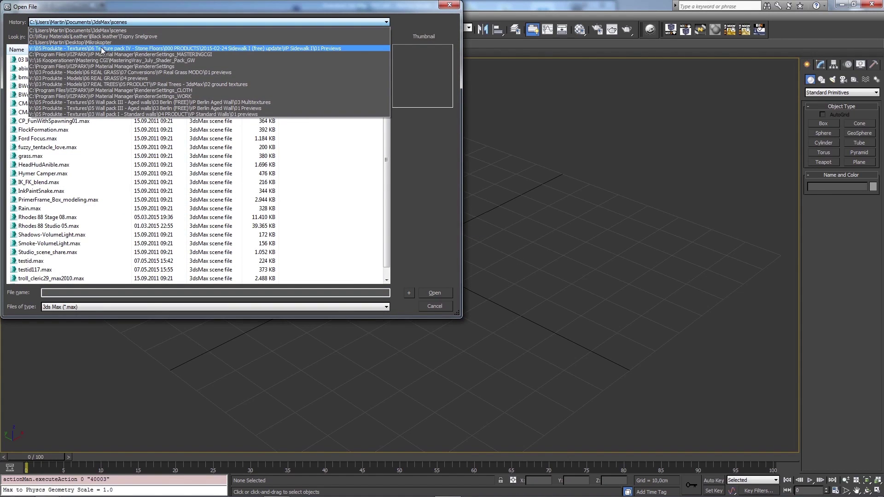
left_click(97, 67)
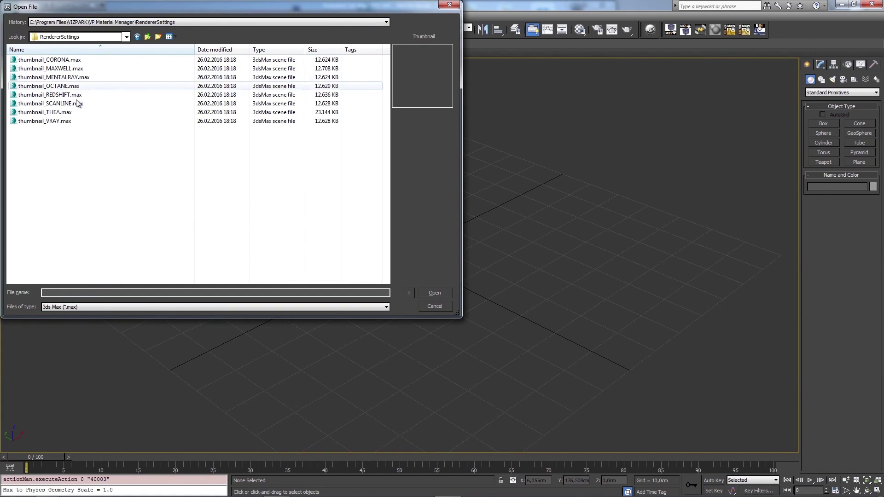
left_click(138, 37)
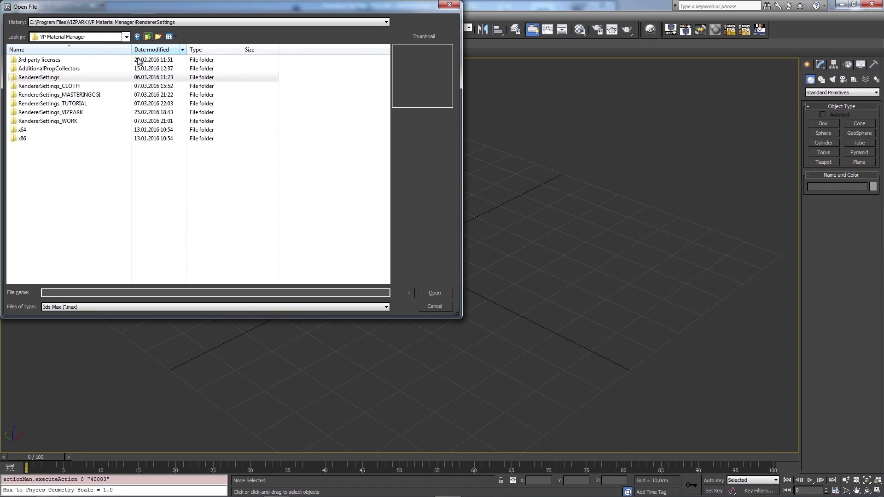
double_click(89, 104)
left_click(33, 82)
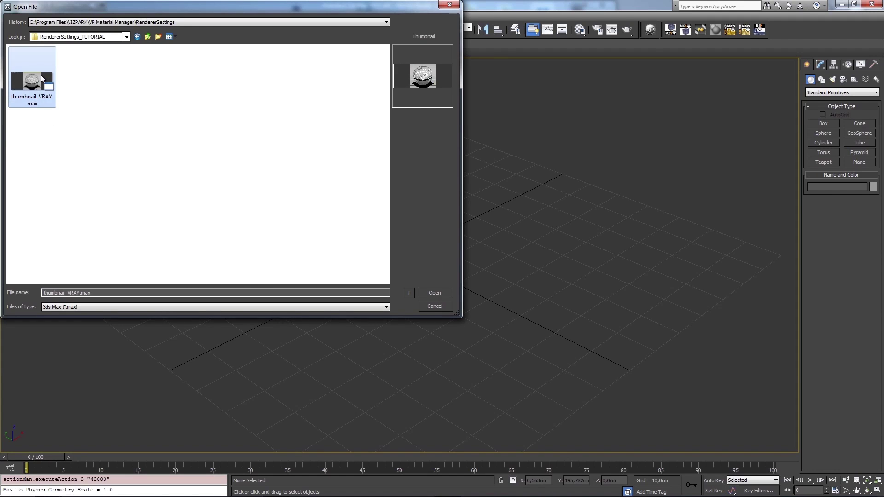
left_click(434, 292)
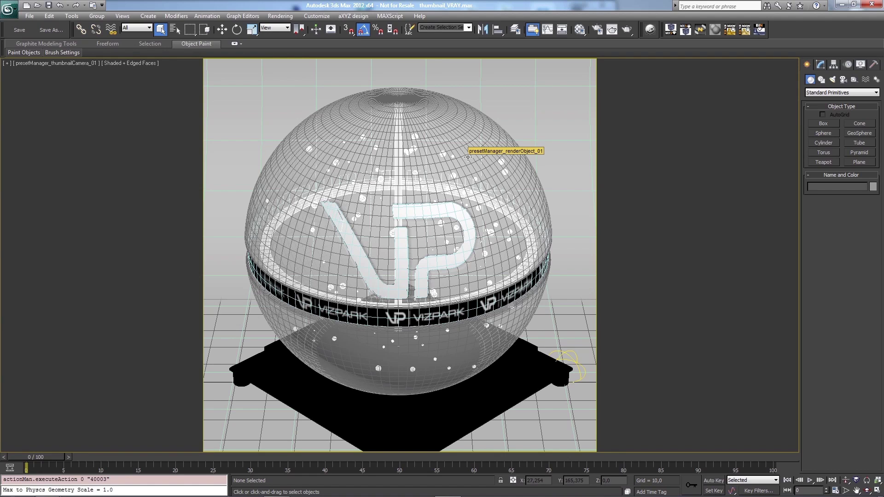
Select the outer glass sphere and read its full name, presetManager_renderObject_01, in the name field
left_click(467, 157)
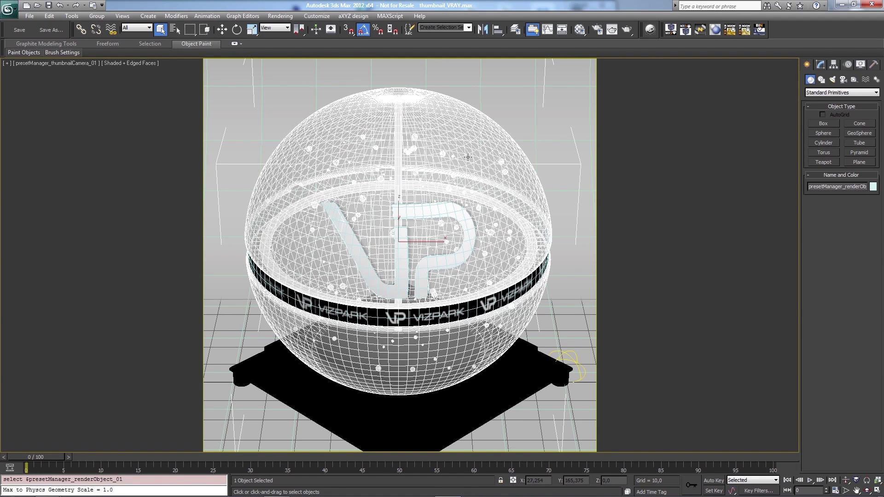
left_click_drag(851, 186, 797, 182)
left_click(860, 187)
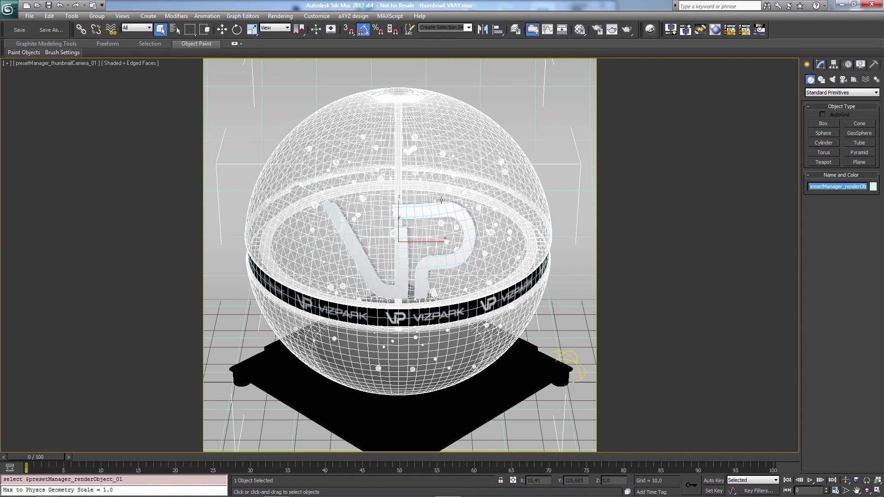
left_click(846, 186)
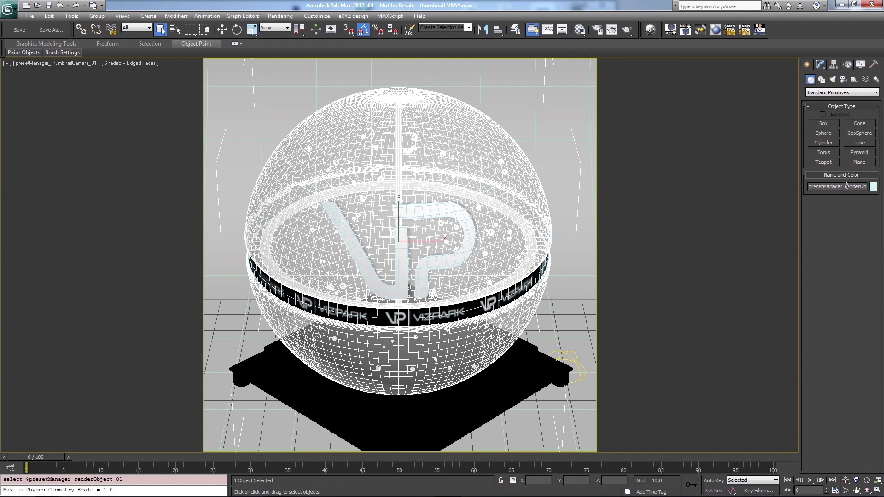
left_click_drag(846, 186, 871, 188)
left_click(862, 188)
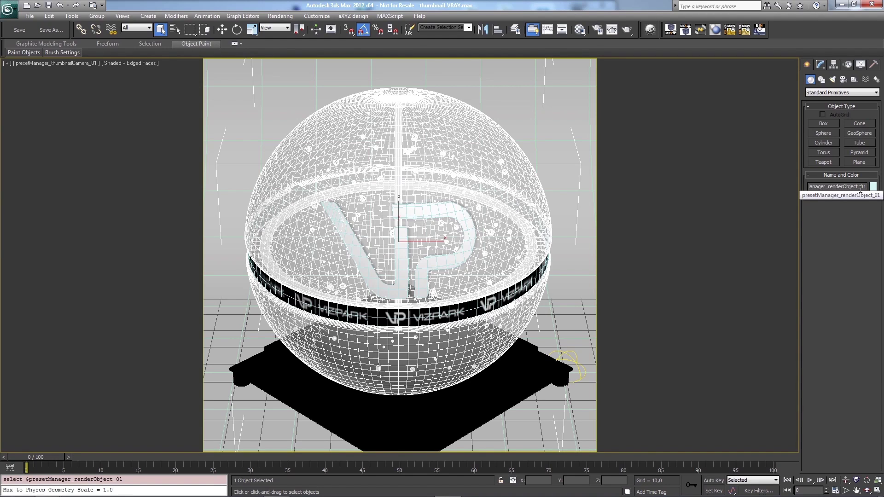
left_click_drag(860, 191, 809, 186)
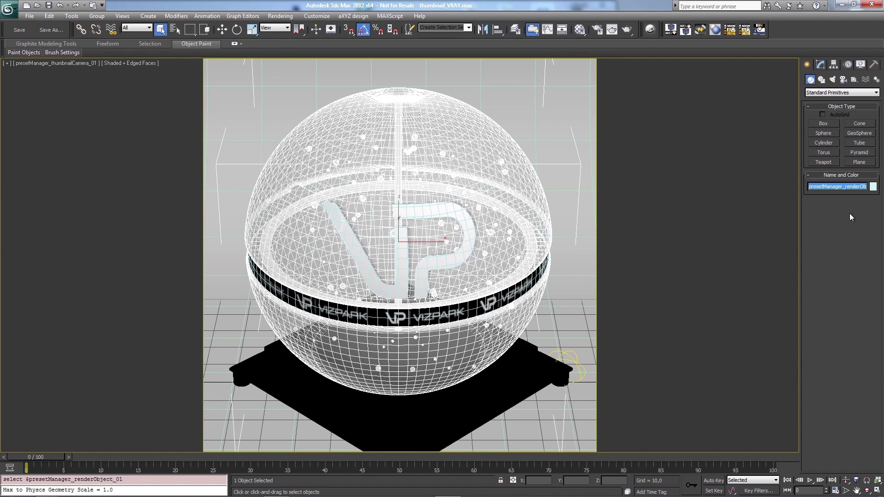
left_click(841, 187)
double_click(847, 187)
left_click(853, 188)
In the Layer Manager, sort the VP Shaderball objects and hide presetManager_renderObject_01, 02 and 03
left_click(516, 30)
left_click(16, 129)
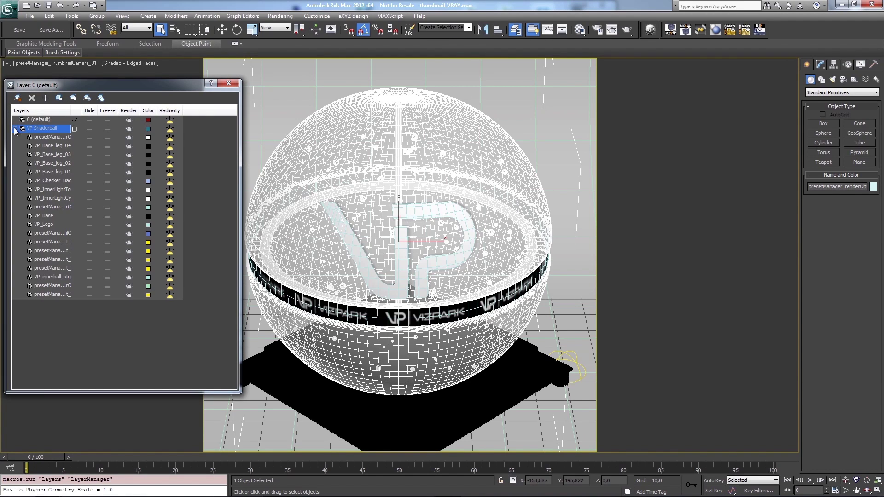
left_click_drag(72, 110, 139, 138)
left_click(79, 110)
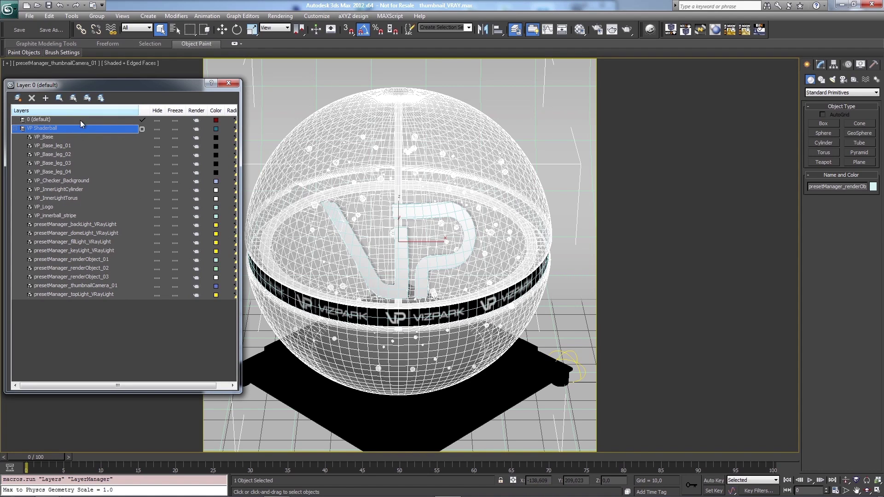
left_click(156, 260)
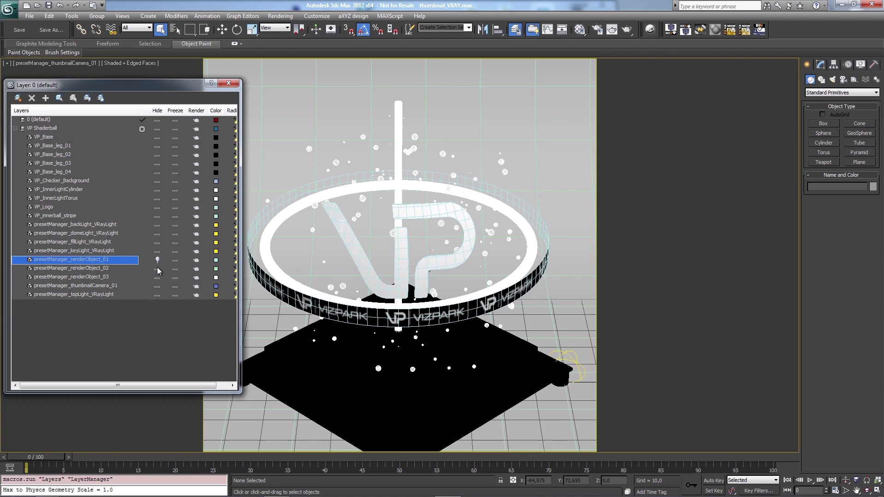
left_click(157, 268)
left_click(157, 277)
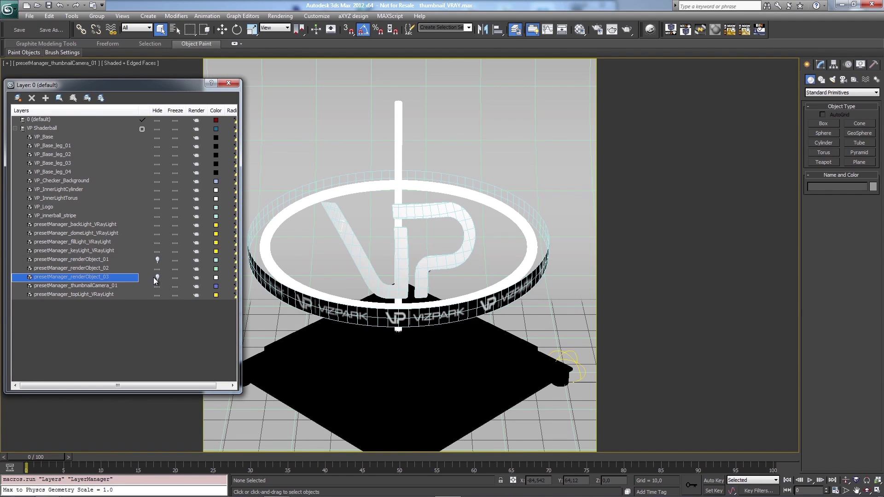
left_click(156, 251)
left_click(156, 242)
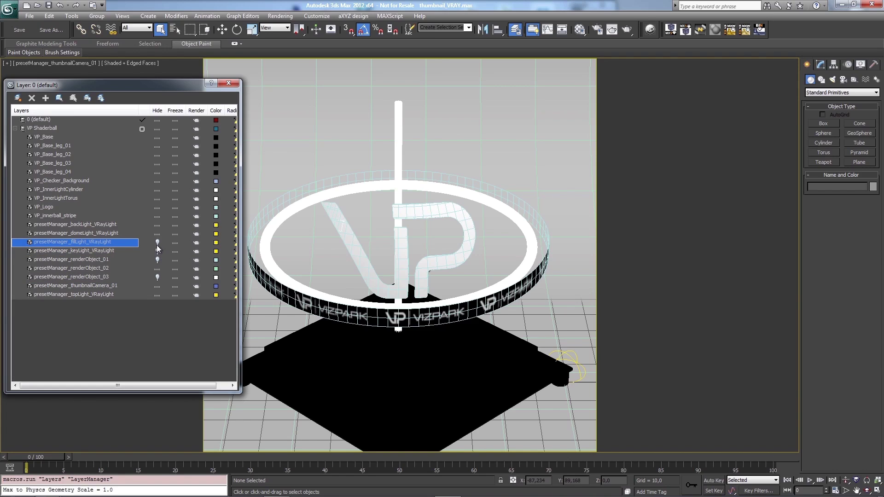
left_click(154, 251)
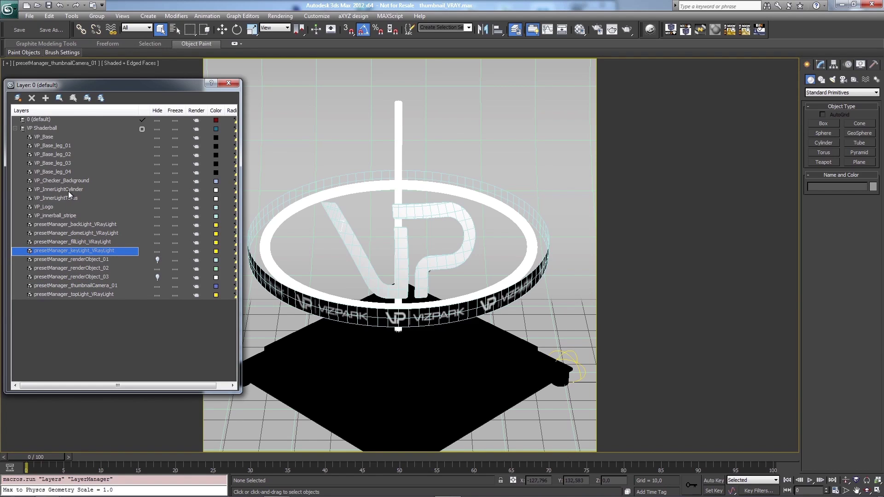
Hide VP_InnerLightCylinder, VP_InnerLightTorus, VP_Logo and VP_innerball_stripe
left_click(156, 192)
left_click(156, 197)
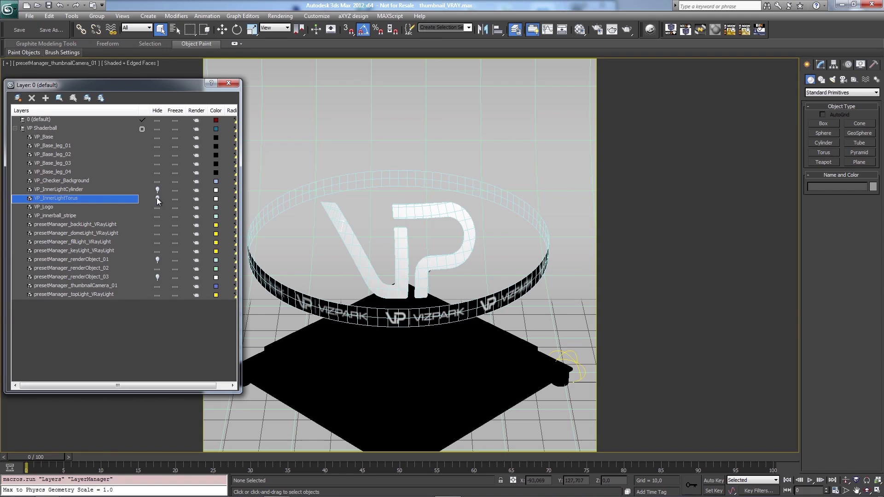
left_click(156, 206)
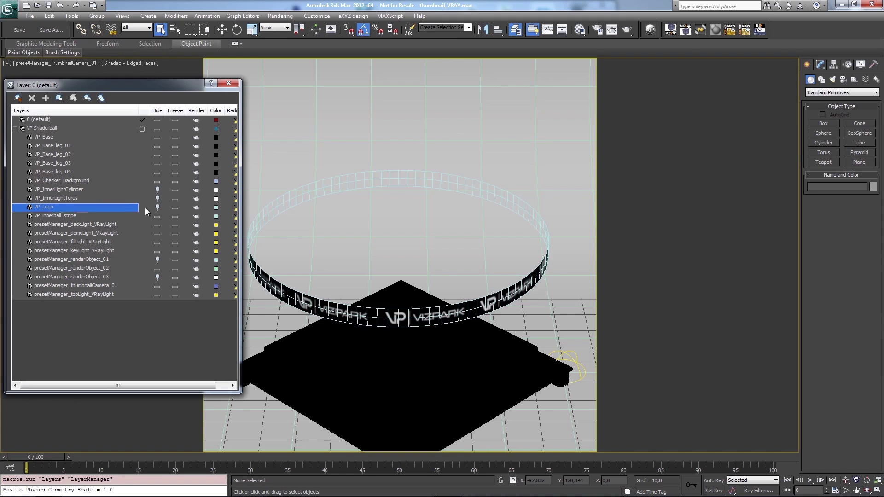
left_click(157, 216)
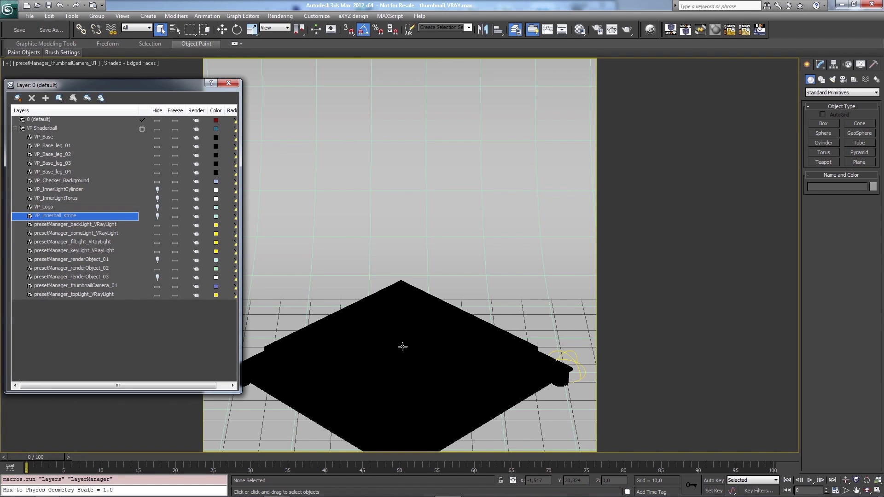
Create a teapot and lift it to sit on the black platform
left_click(228, 84)
left_click(824, 162)
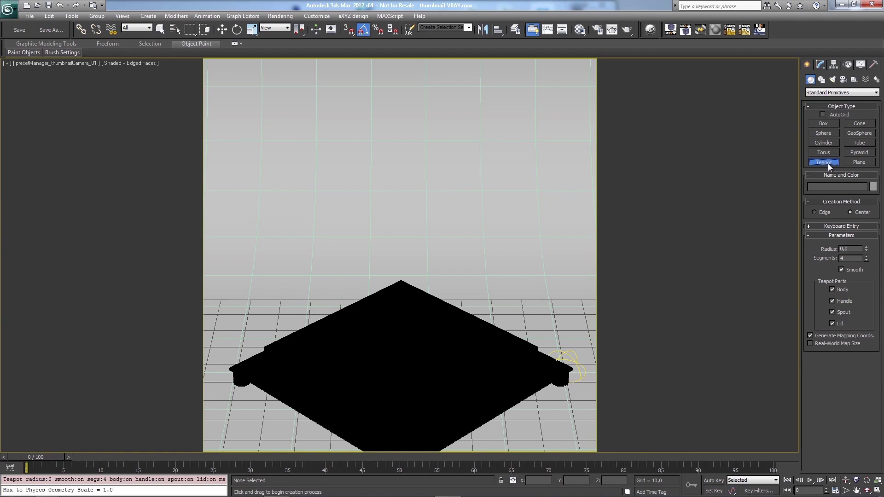
left_click_drag(392, 362, 442, 324)
key("w")
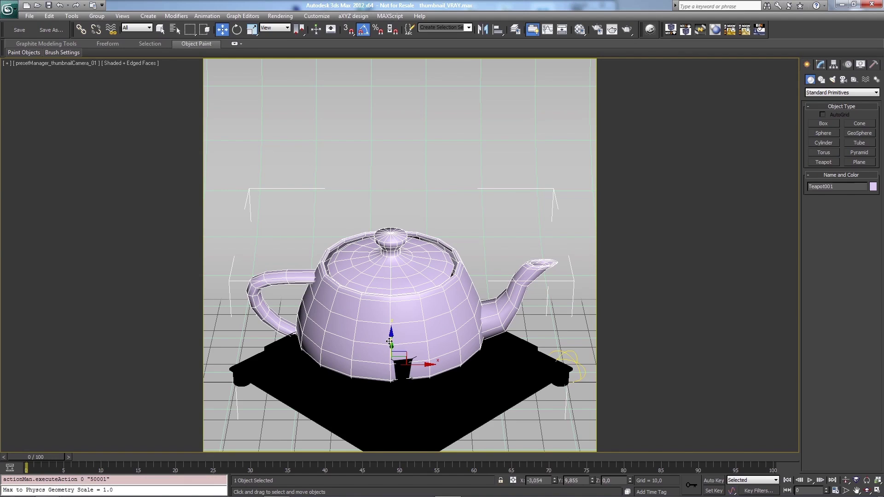
left_click_drag(392, 342, 397, 310)
key("f")
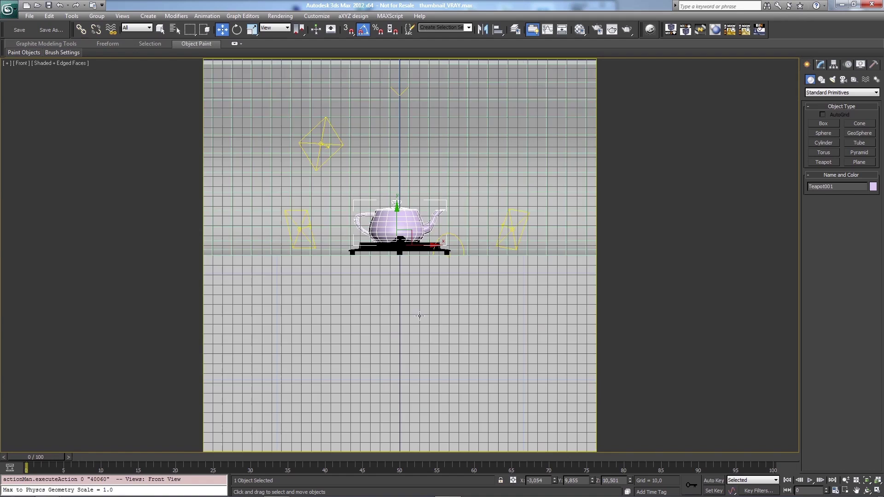
key("z")
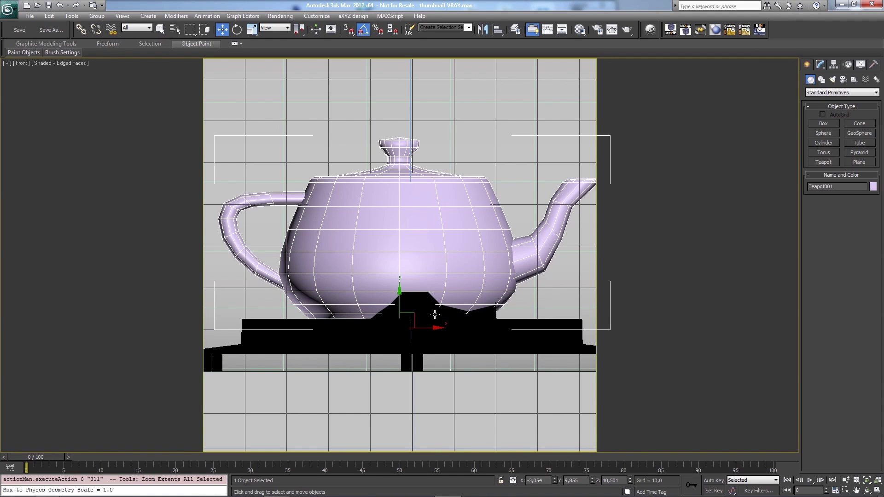
left_click_drag(419, 309, 430, 283)
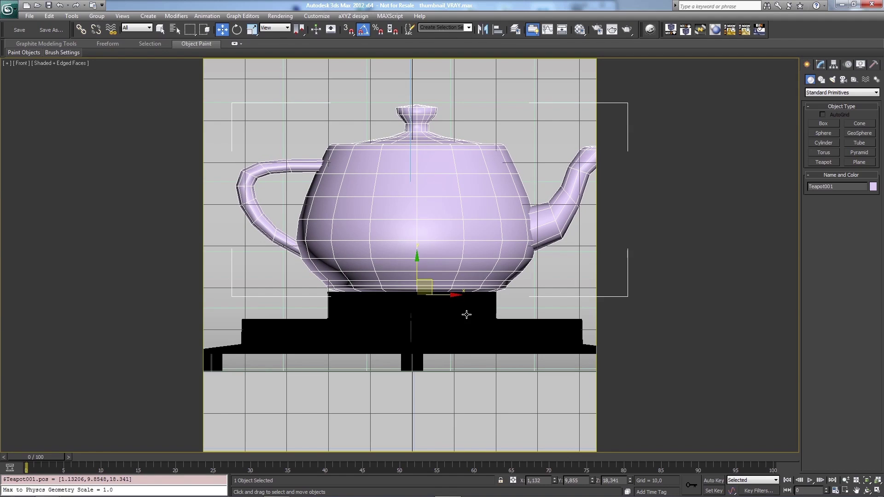
key("t")
key("z")
key("bracketright")
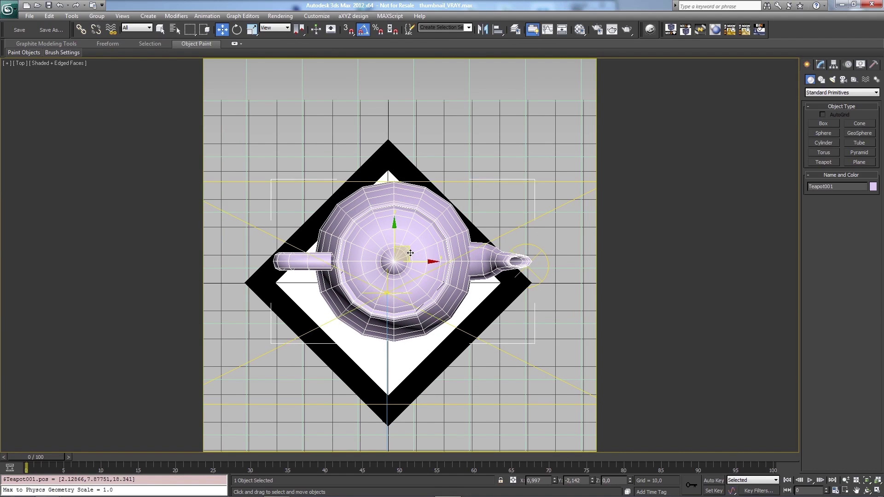
Rotate the teapot -25° and raise its Segments from 4 to 11
key("e")
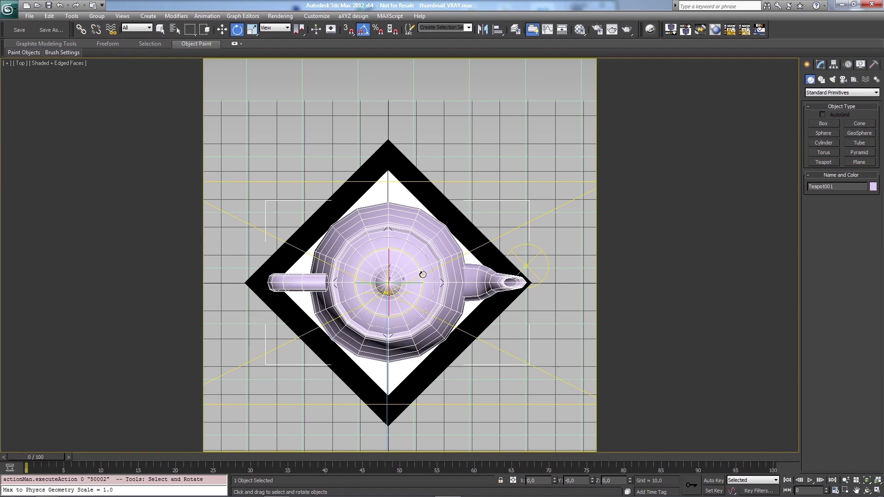
left_click_drag(416, 279, 420, 282)
key("c")
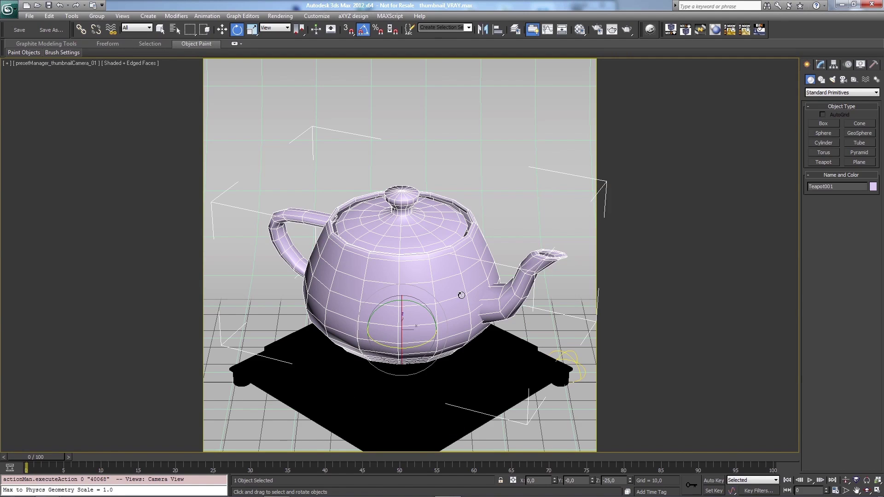
left_click(821, 65)
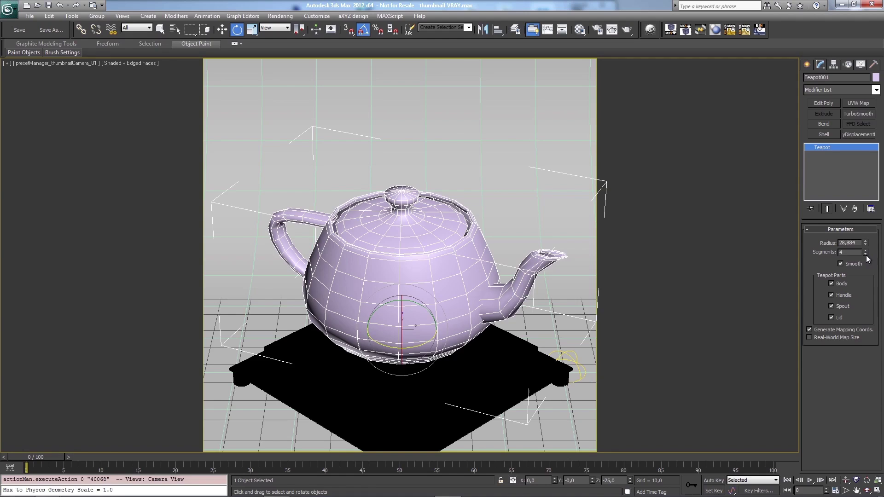
left_click_drag(866, 254, 866, 243)
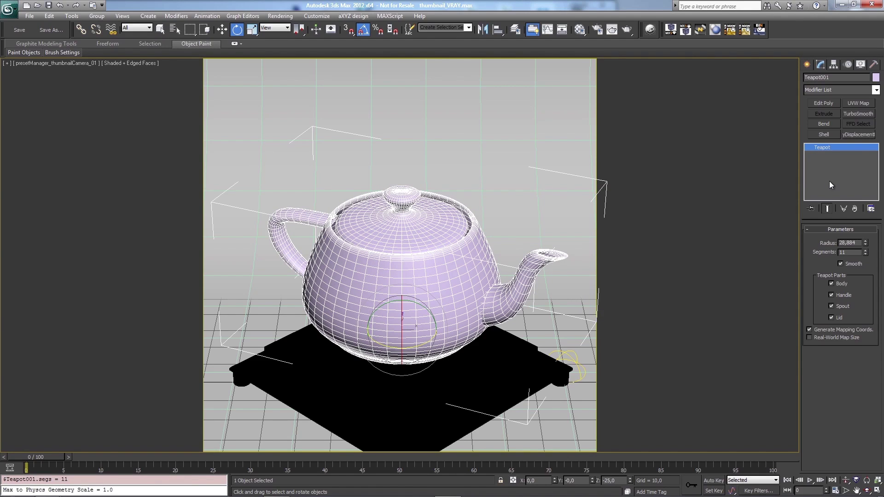
double_click(829, 77)
Copy the name presetManager_renderObject_01 from the hidden sphere selected via the Layer Manager
left_click(823, 77)
left_click(516, 29)
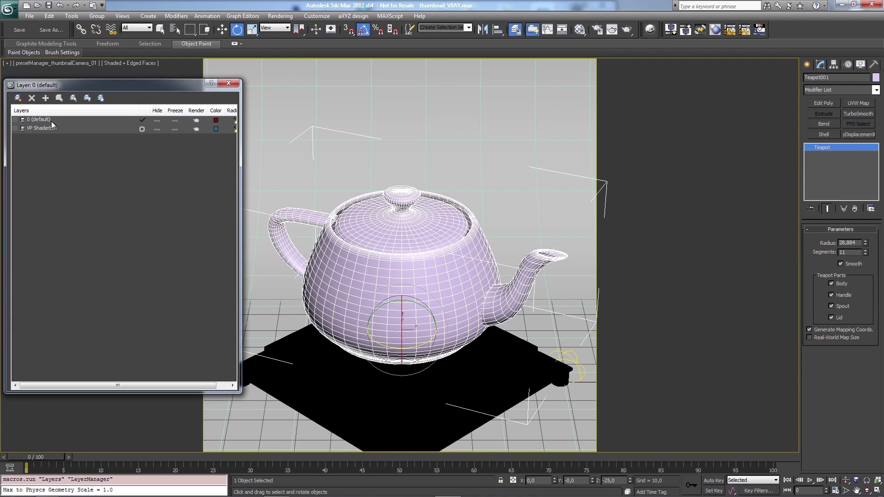
left_click(15, 129)
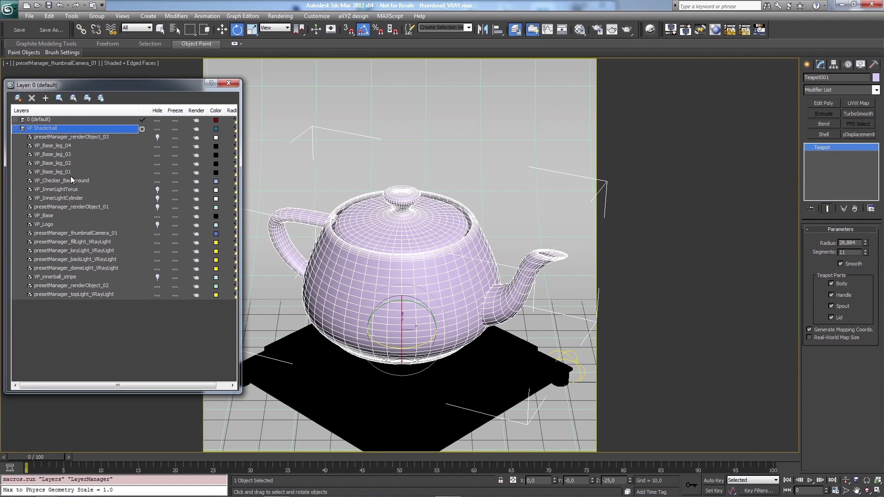
left_click(79, 207)
left_click(59, 99)
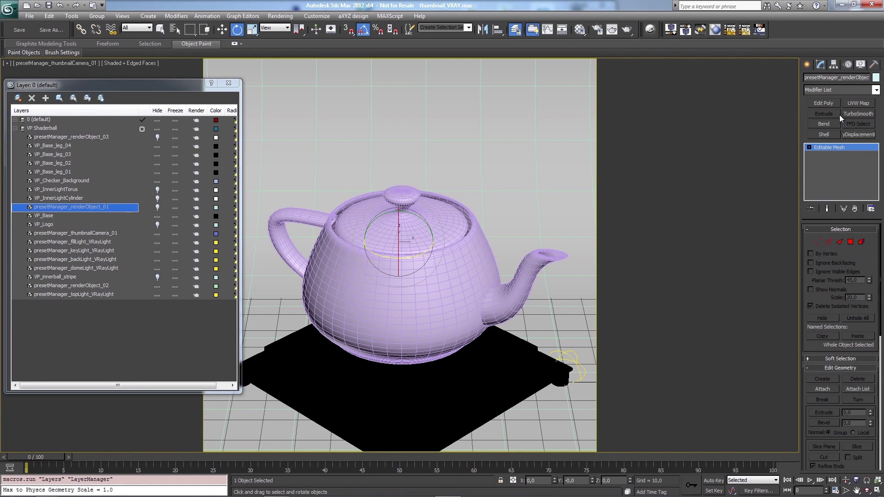
left_click_drag(852, 77, 787, 68)
right_click(827, 81)
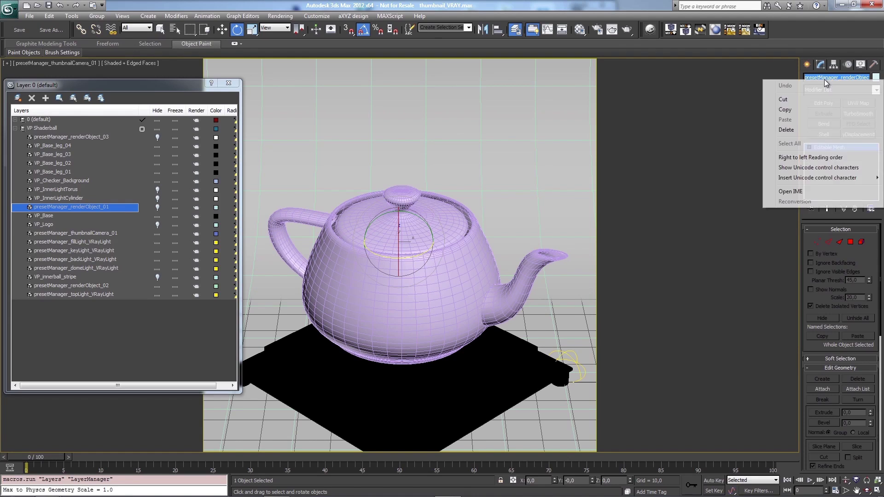
left_click(797, 113)
Paste presetManager_renderObject_01 as the teapot's name and close the Layer Manager
left_click(466, 214)
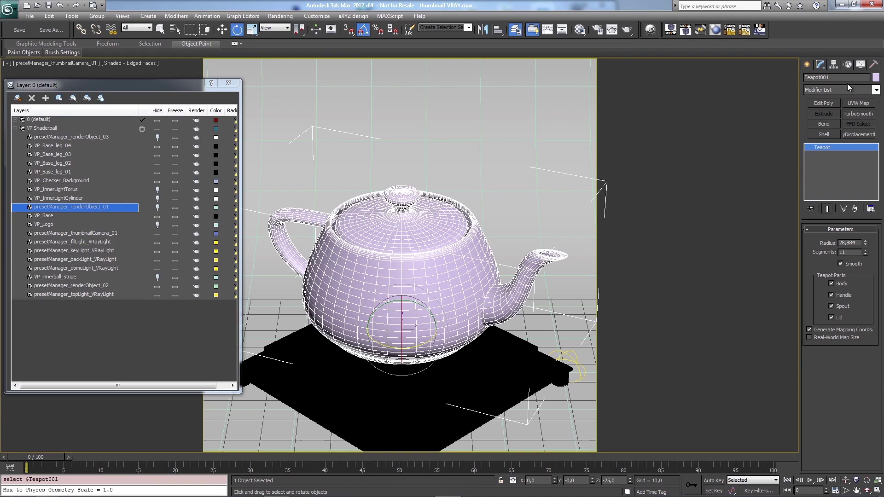
left_click_drag(847, 78, 769, 79)
right_click(835, 78)
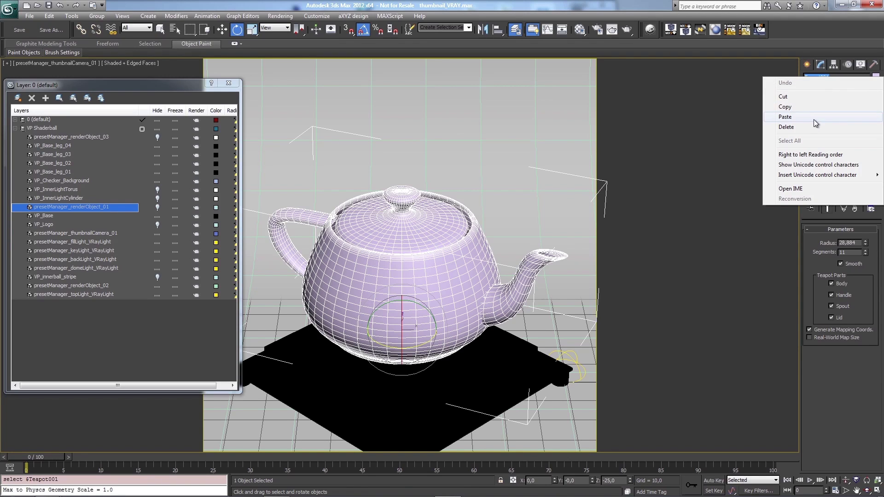
left_click(813, 118)
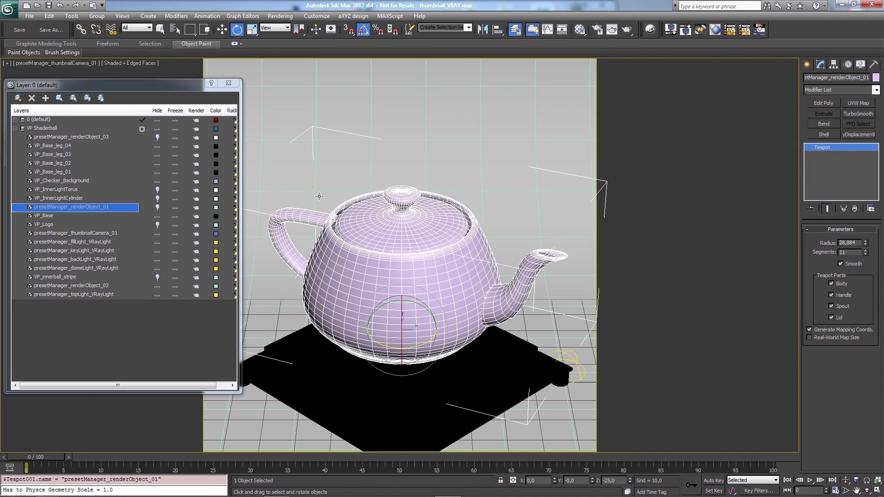
left_click(227, 84)
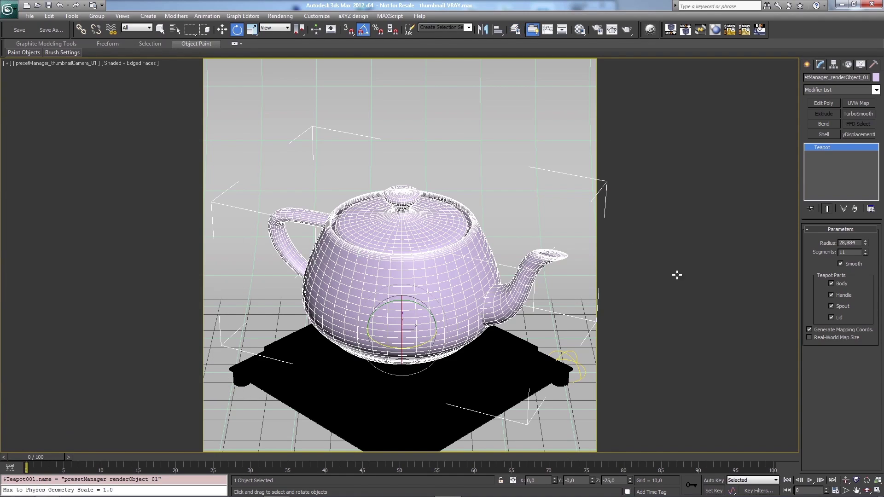
Truck and dolly the thumbnail camera to frame the teapot closer and higher
key("w")
left_click(493, 318)
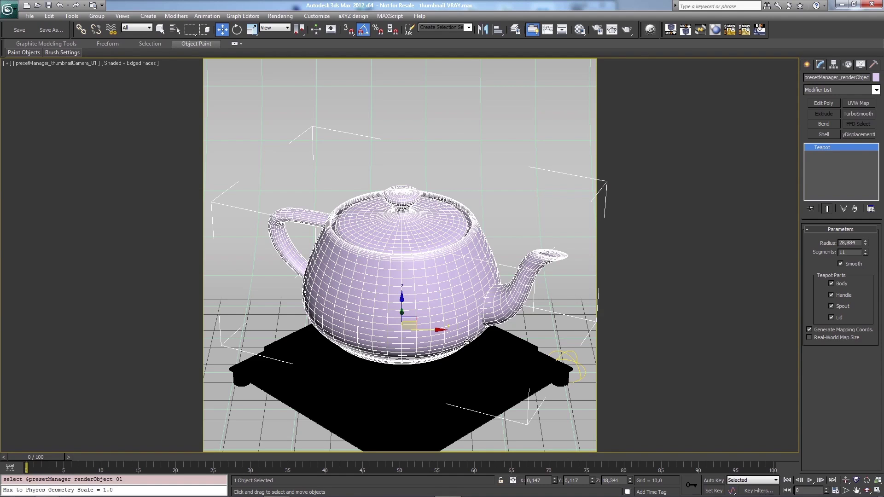
middle_click_drag(447, 324, 457, 316)
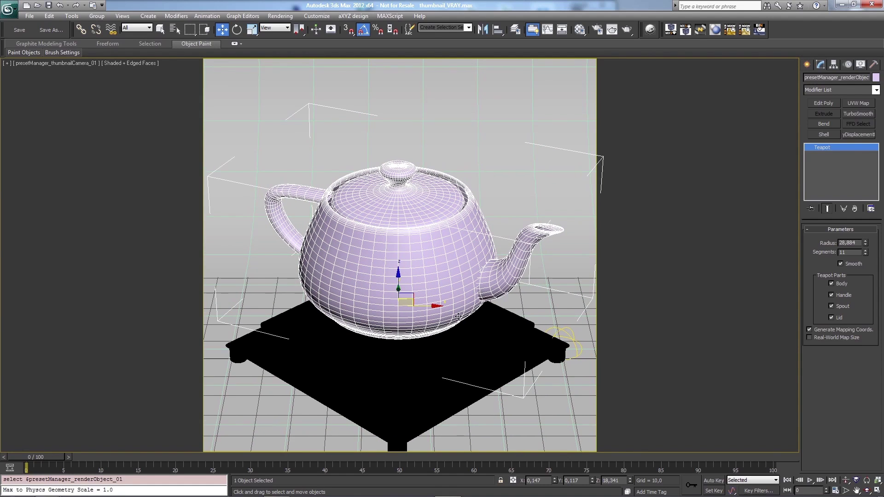
left_click(846, 479)
left_click_drag(530, 382, 491, 365)
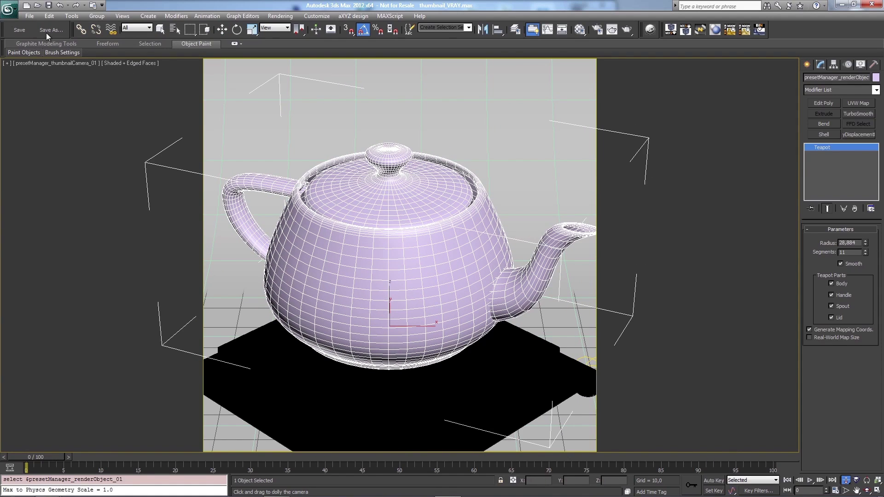
Save the scene as thumbnail_VRAY.max and check it in the RendererSettings_TUTORIAL folder
left_click(18, 30)
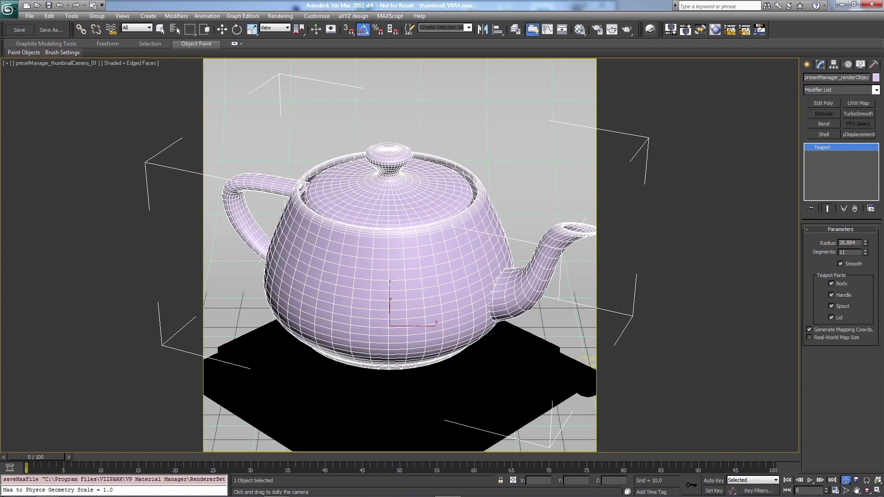
mouse_move(53, 493)
left_click(167, 456)
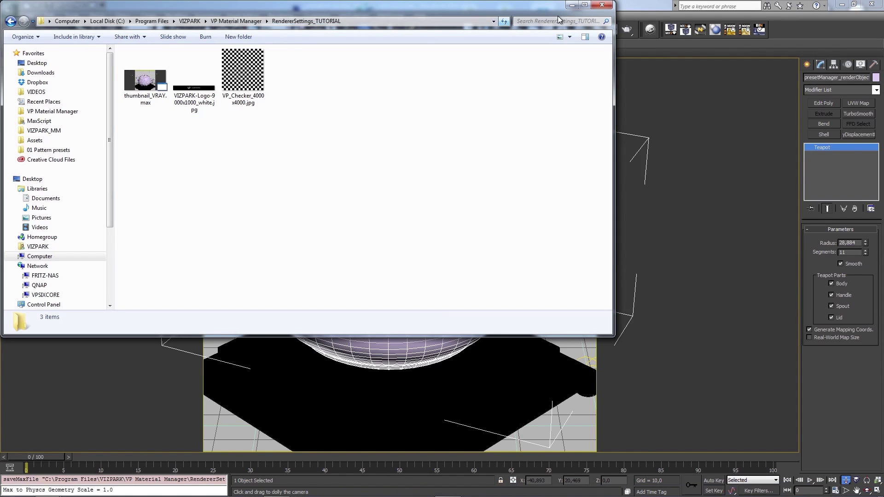
left_click(572, 5)
left_click(649, 29)
Point the Thumbnail preferences' scenes path to the RendererSettings folder, confirm, and close Material Manager
left_click(690, 43)
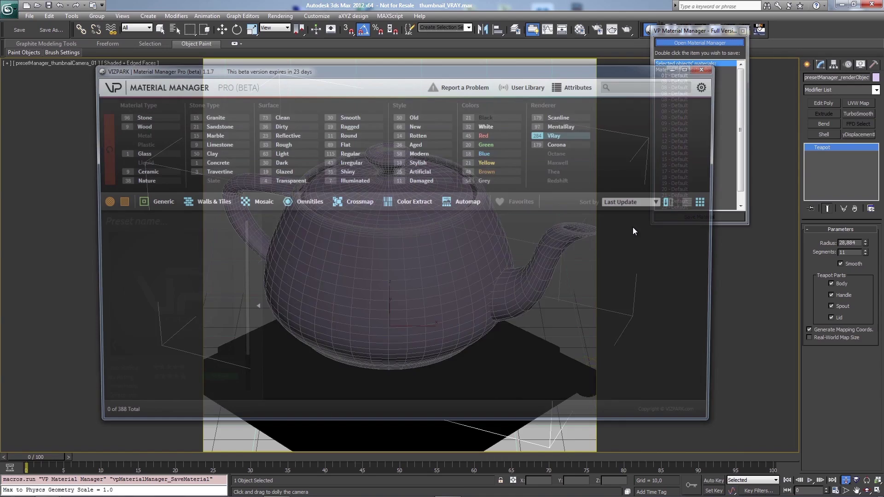
left_click(708, 85)
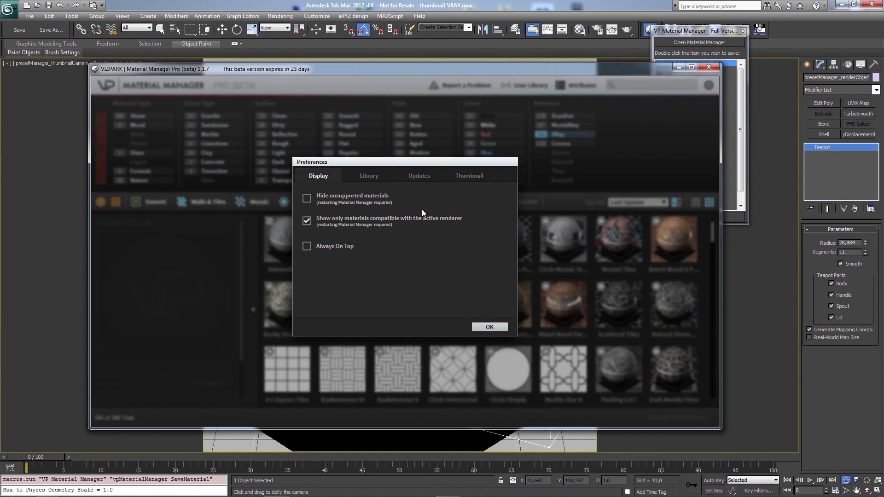
left_click(468, 173)
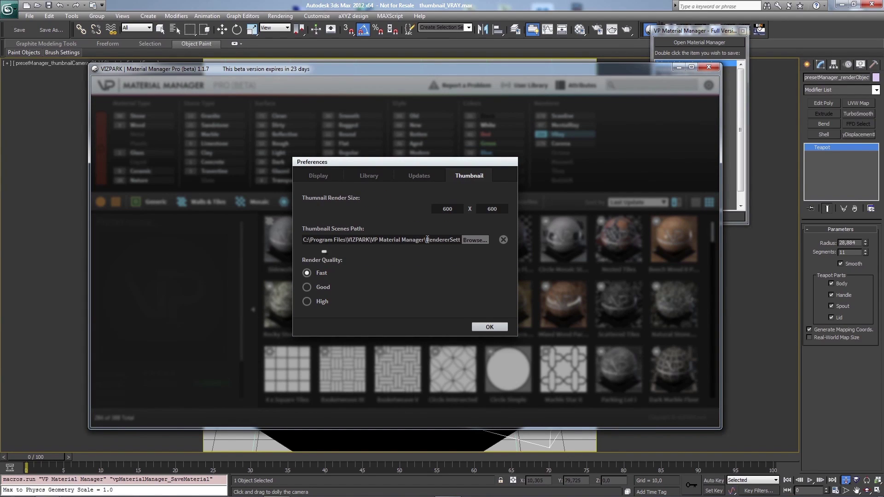
left_click_drag(426, 239, 466, 241)
left_click(475, 240)
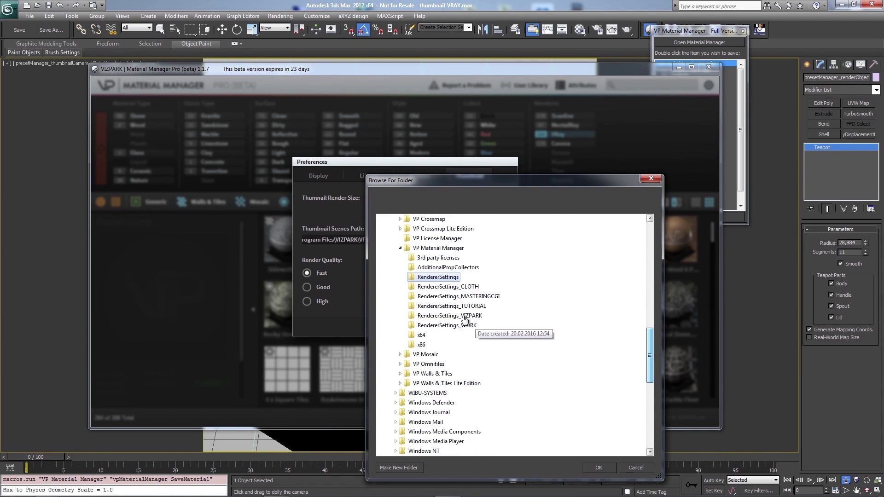
left_click(599, 468)
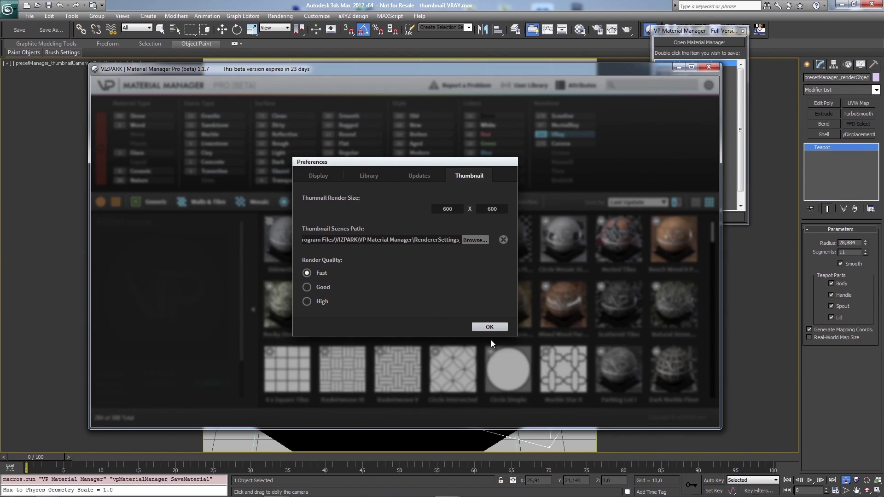
left_click(489, 326)
left_click(709, 67)
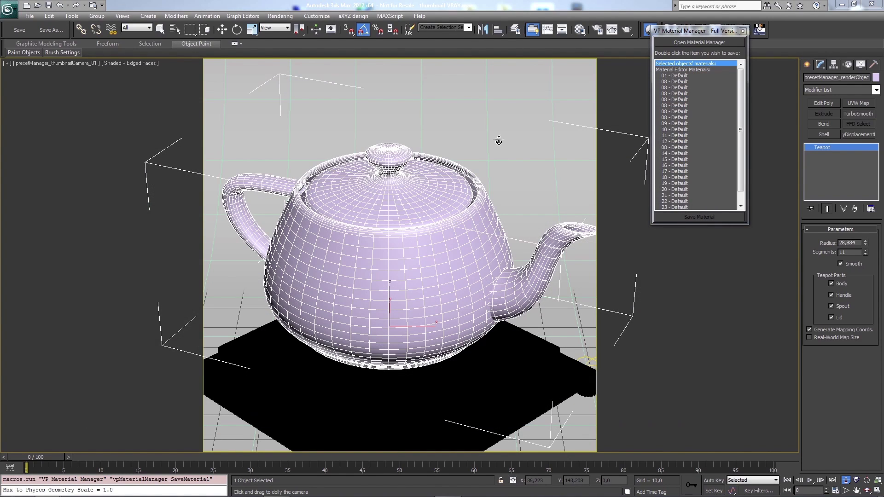
Save the teapot thumbnail scene and reset 3ds Max to an empty scene
left_click(22, 31)
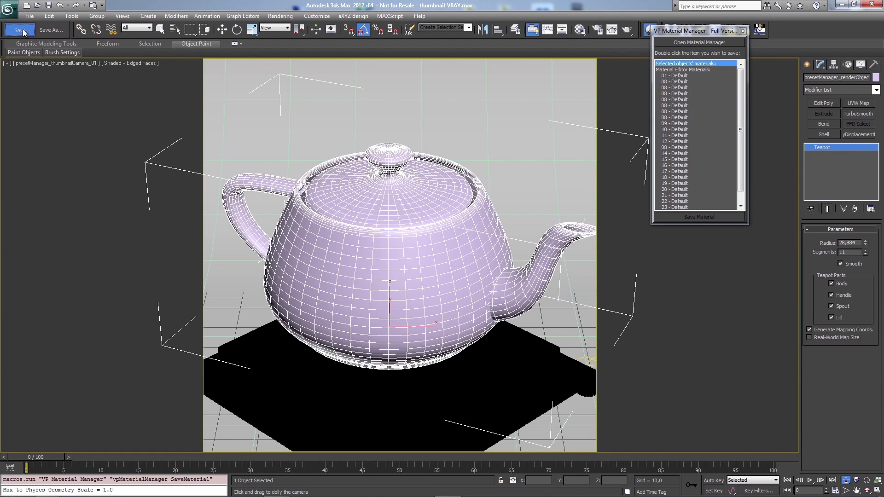
left_click(29, 16)
left_click(42, 37)
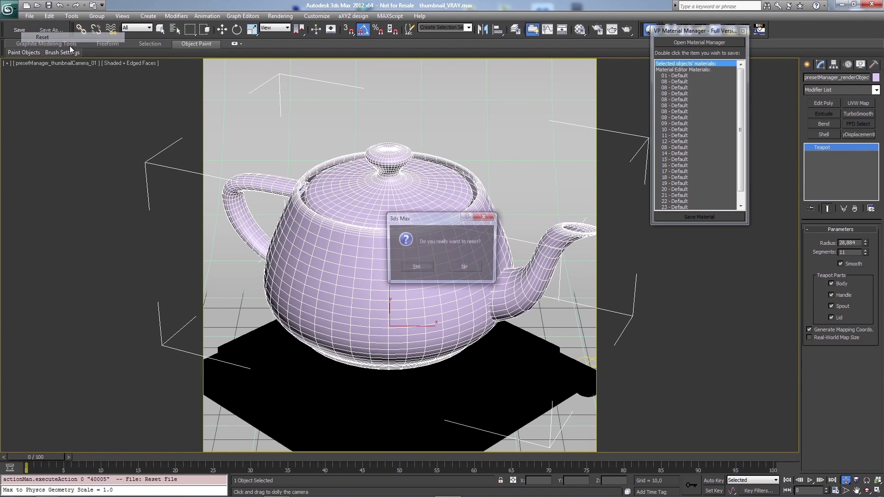
left_click(417, 267)
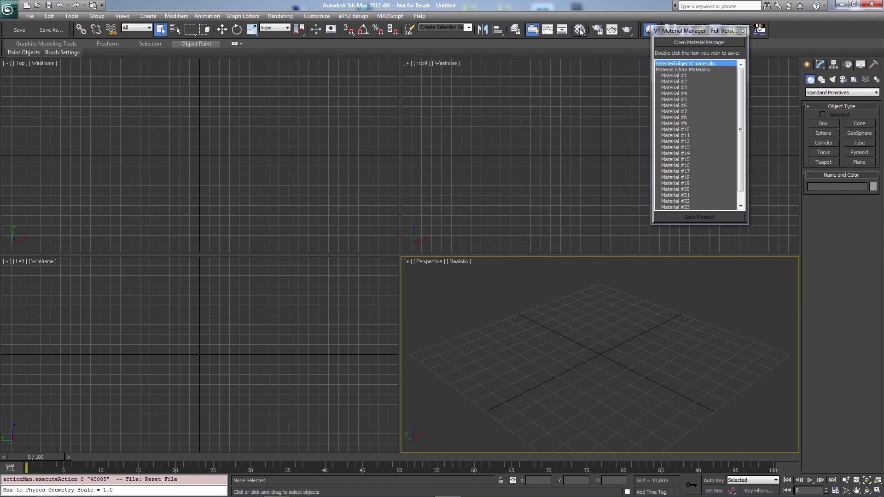
Change the Material Editor slot to a VRayCarPaintMtl material
left_click(580, 30)
left_click(265, 193)
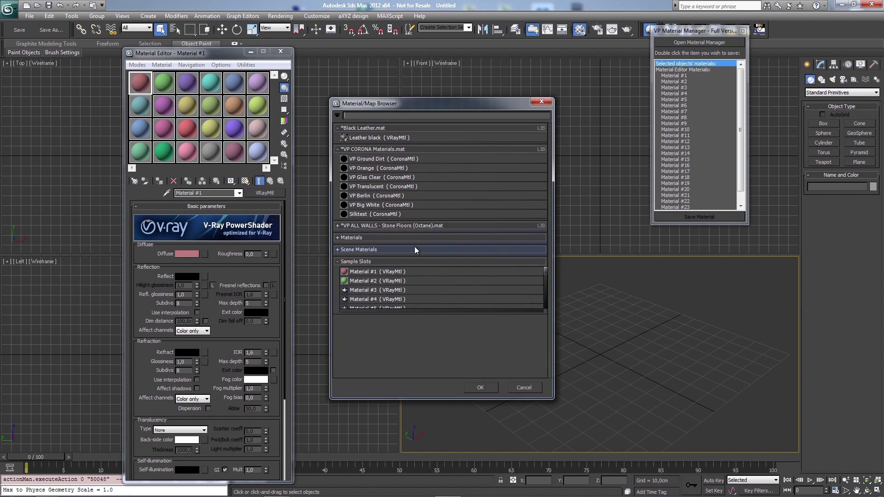
left_click(367, 238)
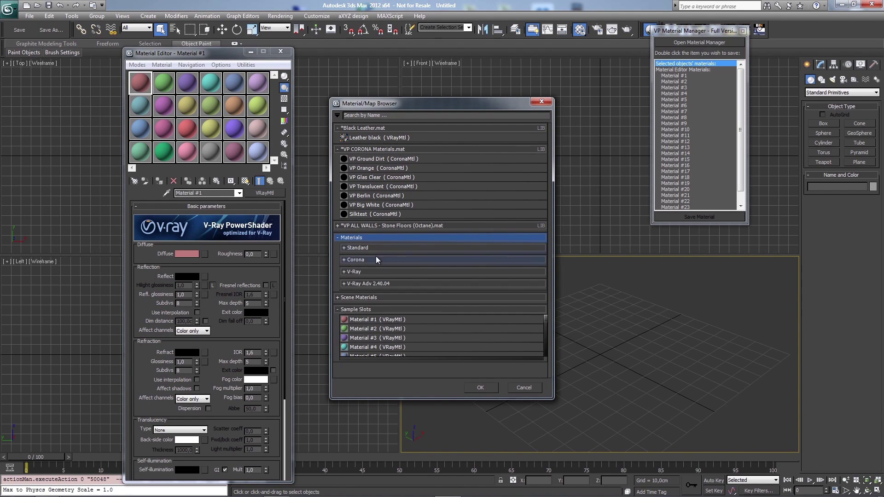
left_click(369, 272)
scroll(395, 282, "down", 2)
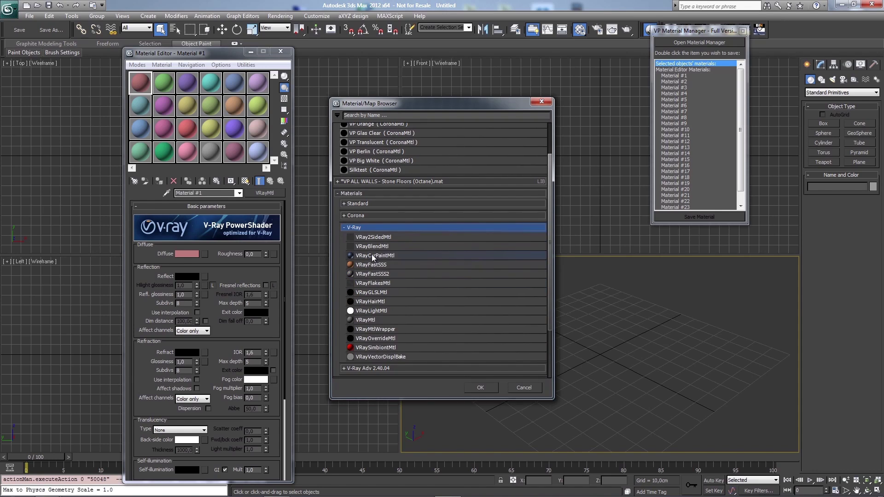
double_click(371, 254)
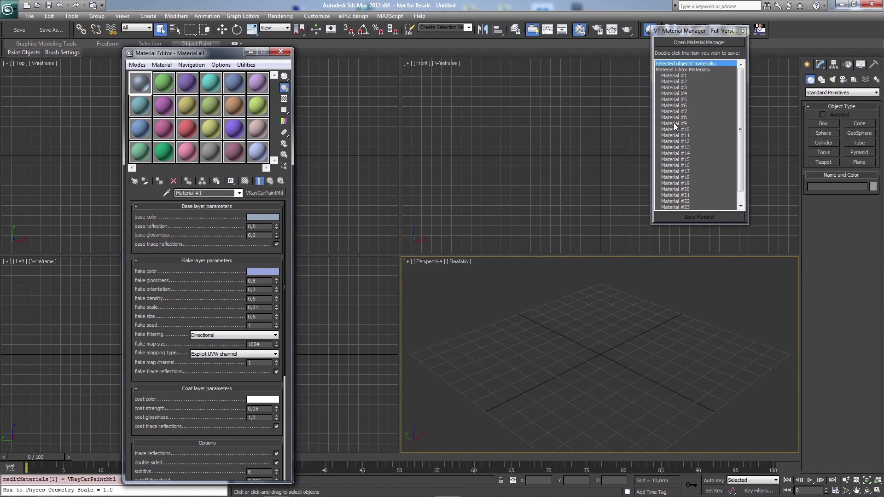
Name the material Blue Car and save it with VP Material Manager's Save Material
left_click(206, 194)
type("Blur")
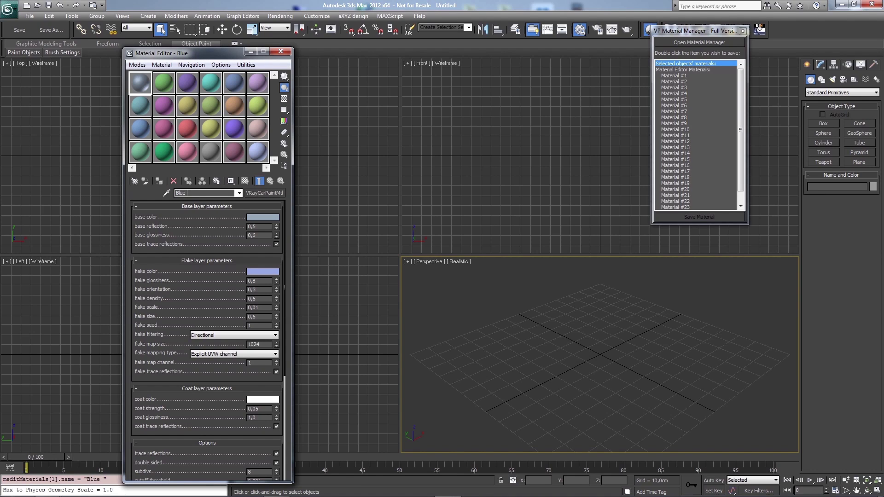
type("Car")
left_click(681, 135)
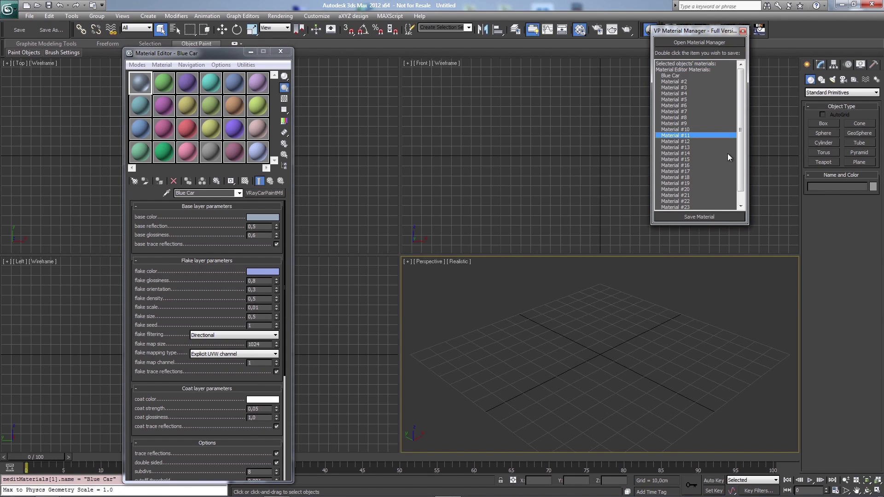
left_click(677, 75)
left_click(714, 216)
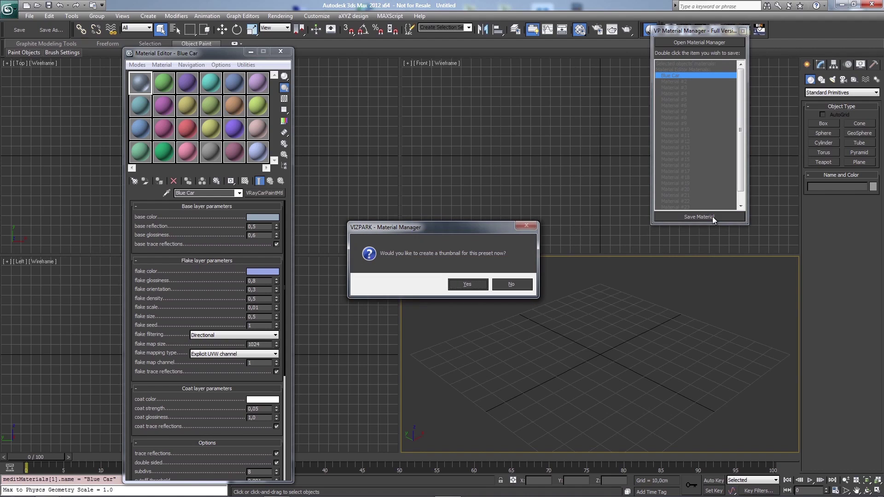
Accept rendering a V-Ray teapot thumbnail for the Blue Car preset
left_click(467, 284)
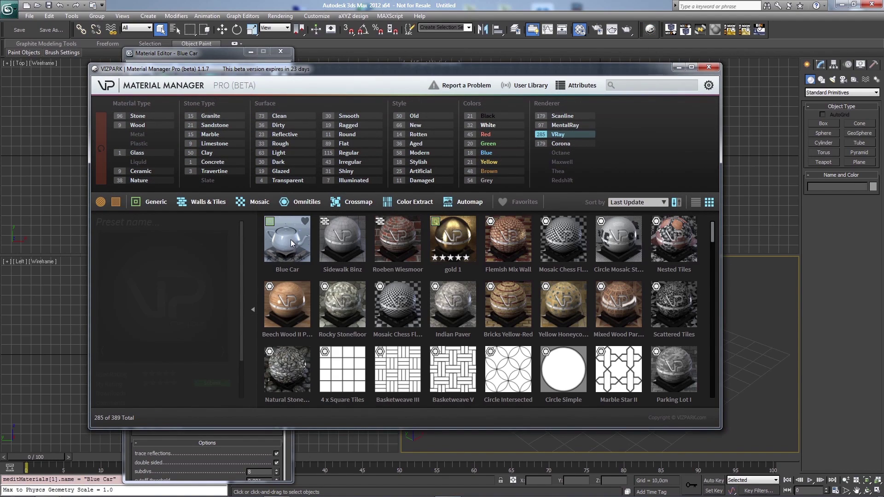
Select Blue Car to review its teapot preview and creation details, and nudge the window right
left_click(291, 243)
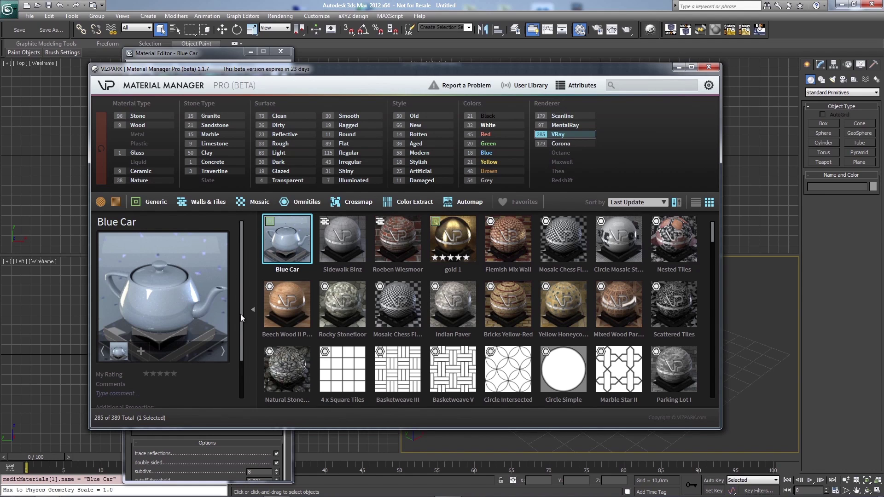
mouse_move(240, 314)
left_mouse_down()
mouse_move(247, 363)
mouse_move(250, 322)
mouse_move(227, 316)
mouse_move(240, 332)
left_mouse_up()
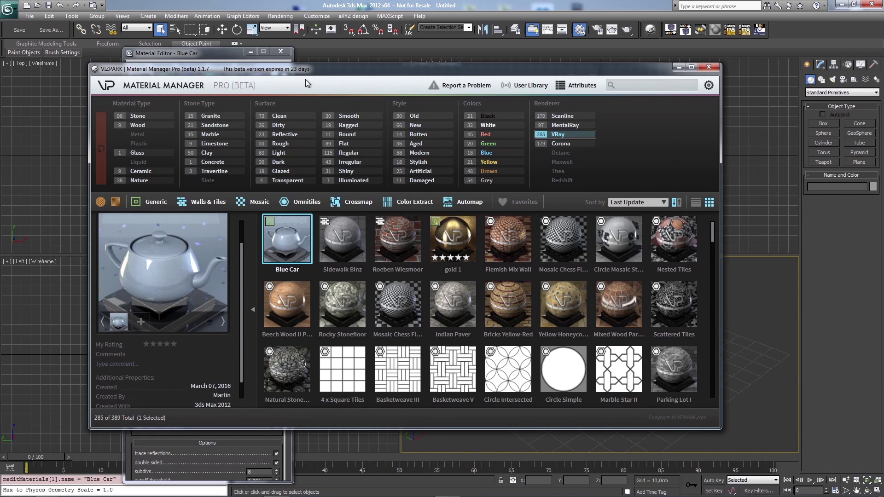
left_click_drag(336, 75, 359, 77)
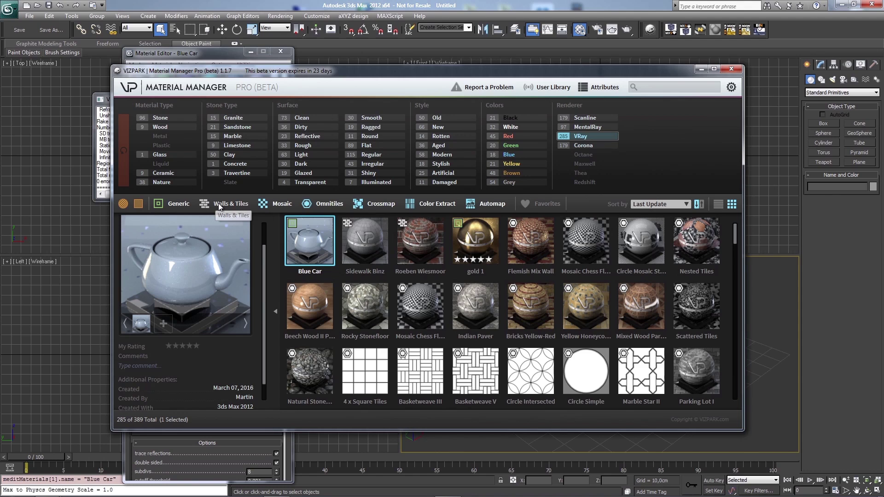
Hide Walls & Tiles, Mosaic, Omnitiles, Color Extract and Crossmap, and filter by the VRay renderer
left_click(234, 205)
left_click(282, 206)
left_click(322, 205)
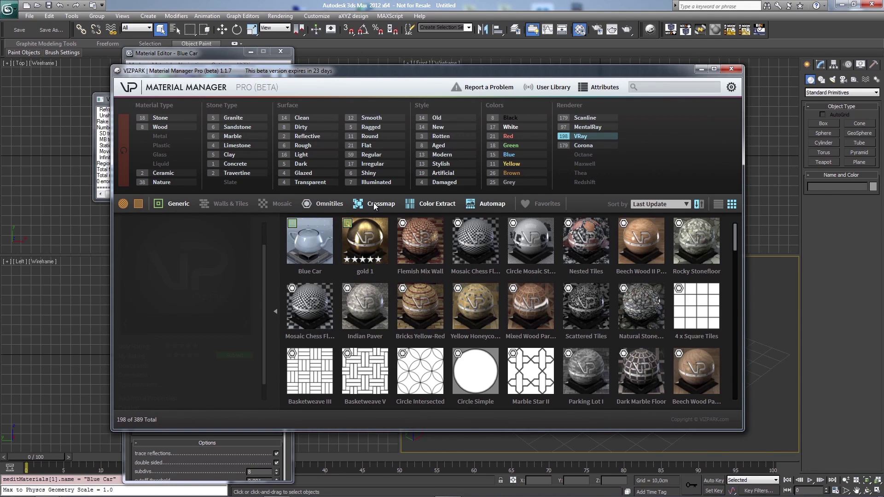
left_click(435, 204)
left_click(374, 204)
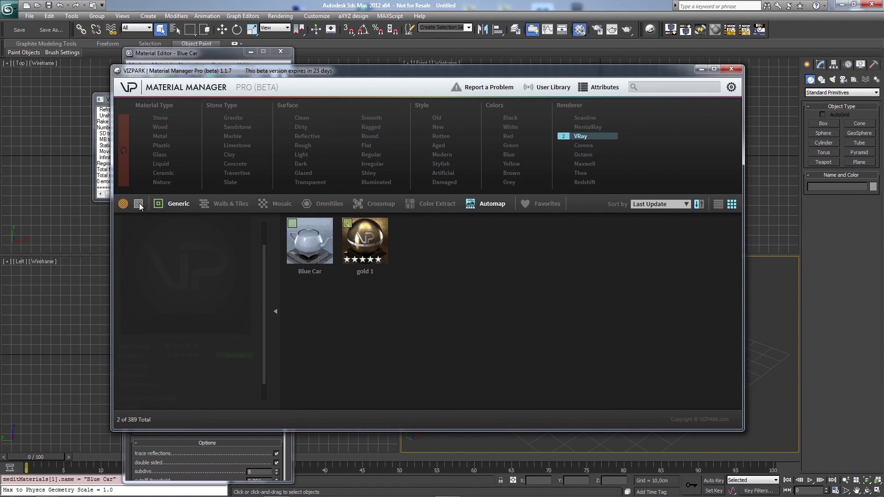
left_click(589, 136)
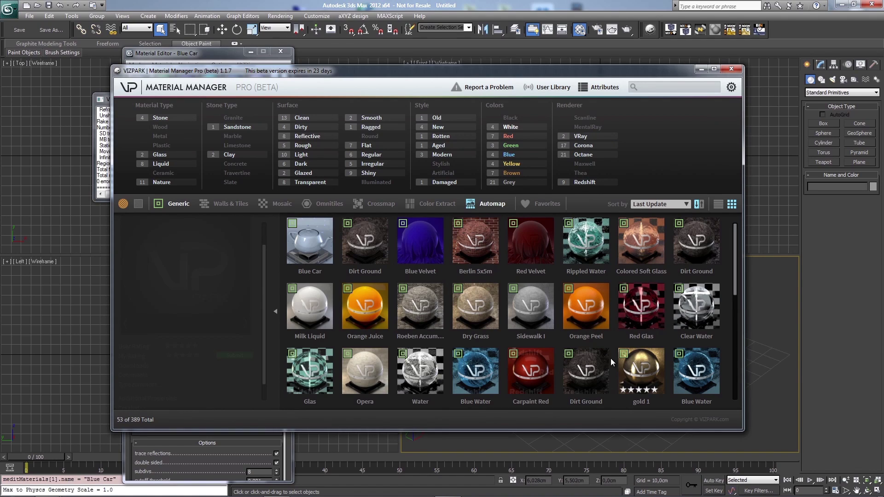
View Blue Velvet's details, then open and cancel the Report a Problem form
left_click(422, 242)
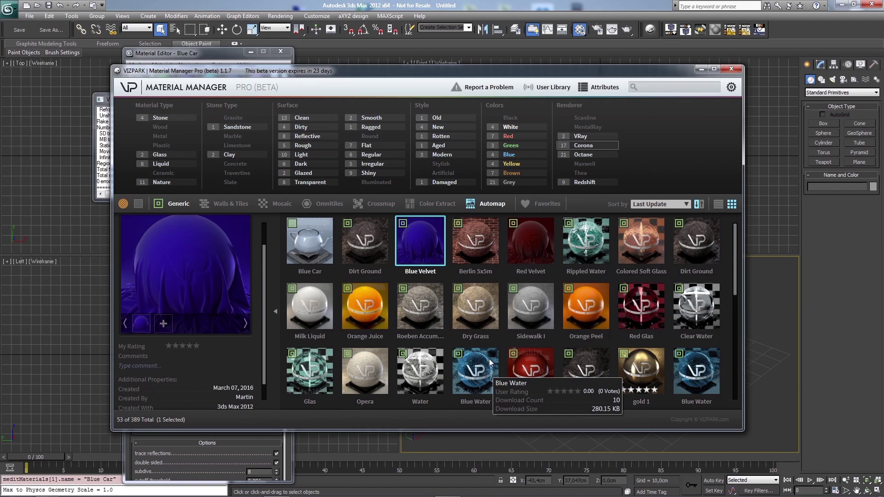
left_click(487, 88)
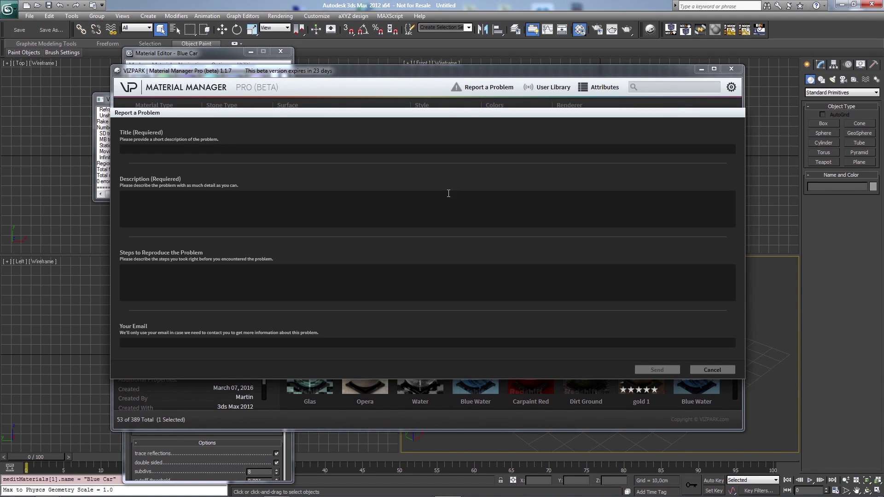
left_click(706, 371)
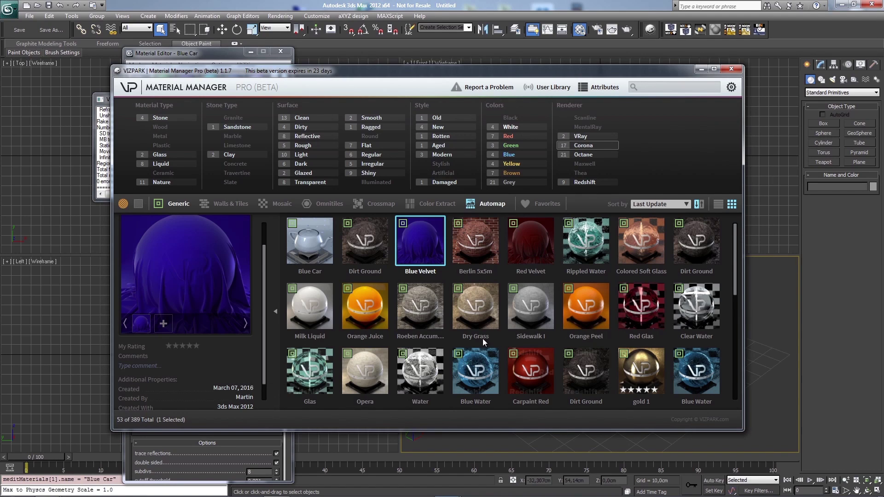
mouse_move(418, 305)
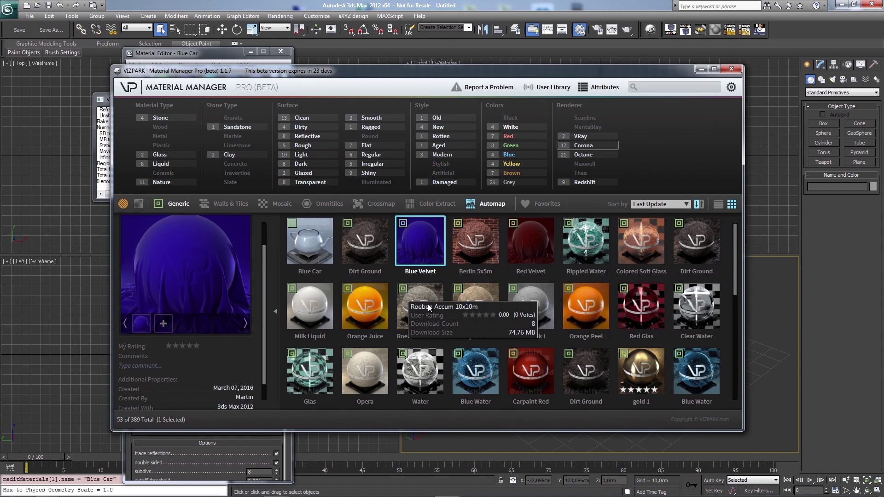